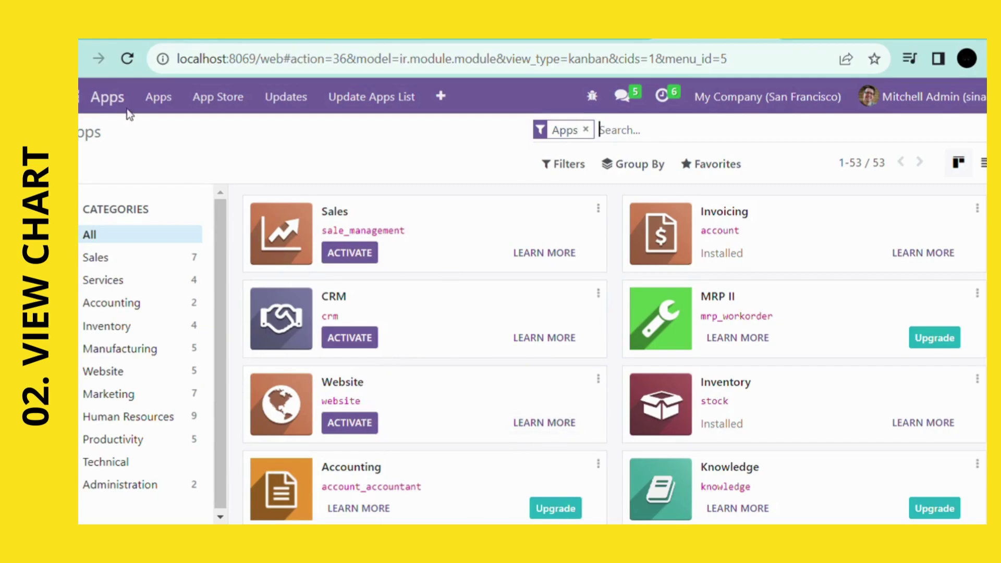
Open the Purchase app and look through the requests for quotation in list view
{"action": "left_click", "coordinate": [80, 97]}
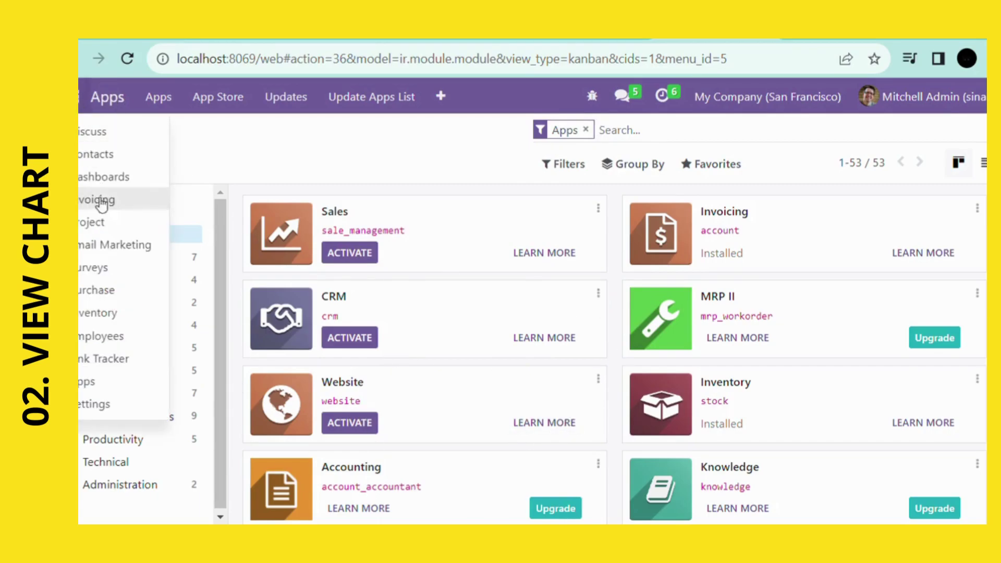
{"action": "left_click", "coordinate": [109, 292]}
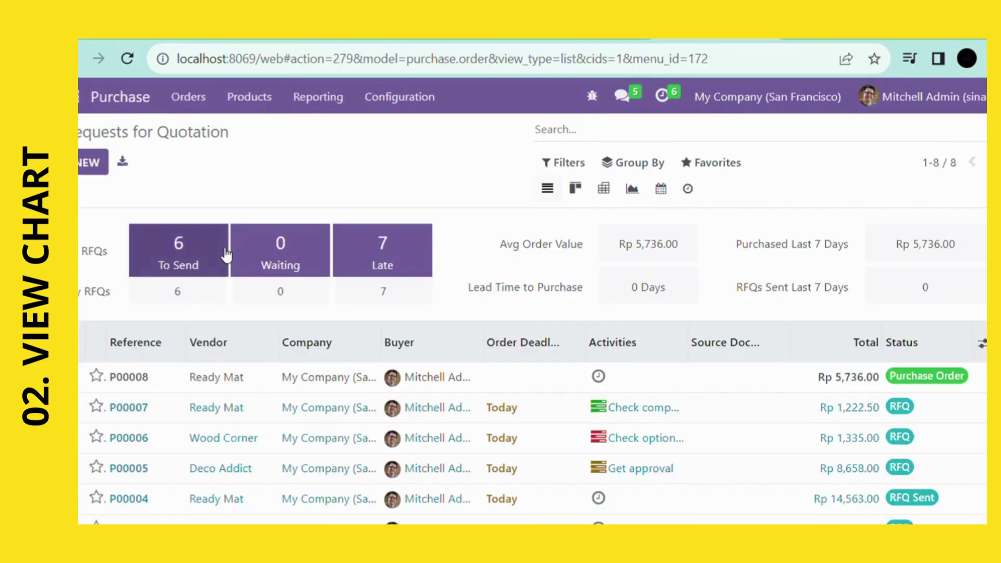
{"action": "scroll", "coordinate": [399, 319], "scroll_direction": "down", "scroll_amount": 2}
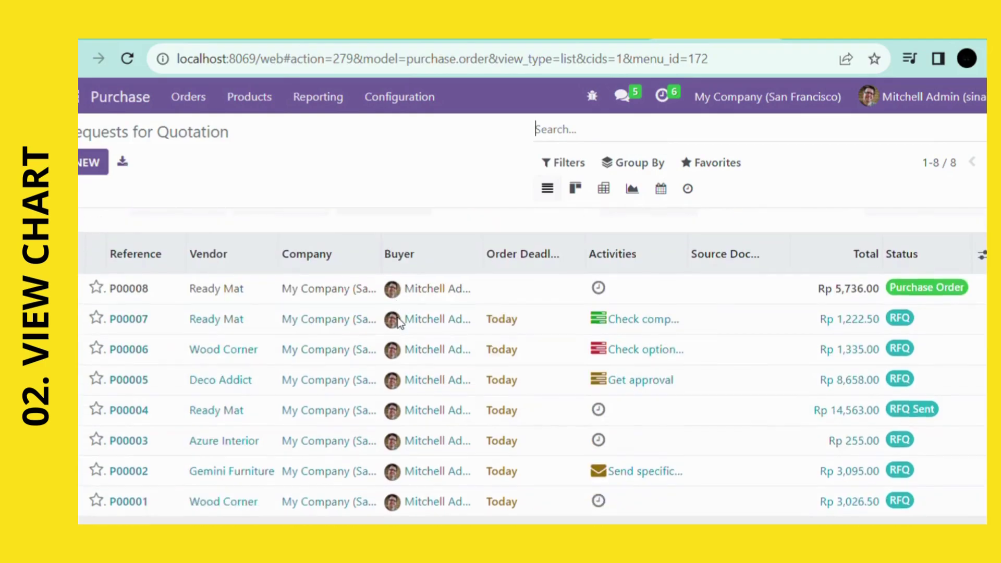
{"action": "scroll", "coordinate": [403, 321], "scroll_direction": "down", "scroll_amount": 1}
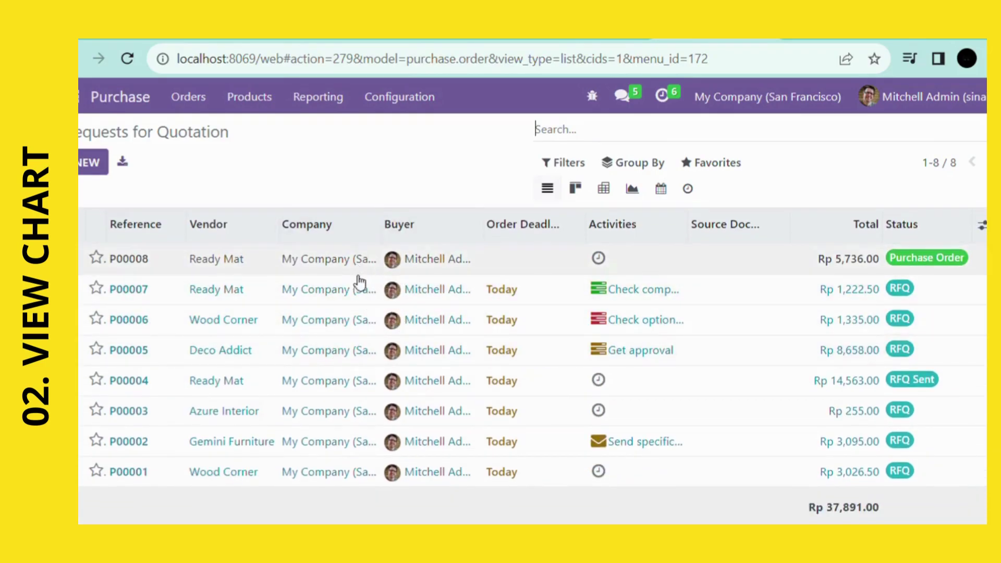
{"action": "mouse_move", "coordinate": [428, 242]}
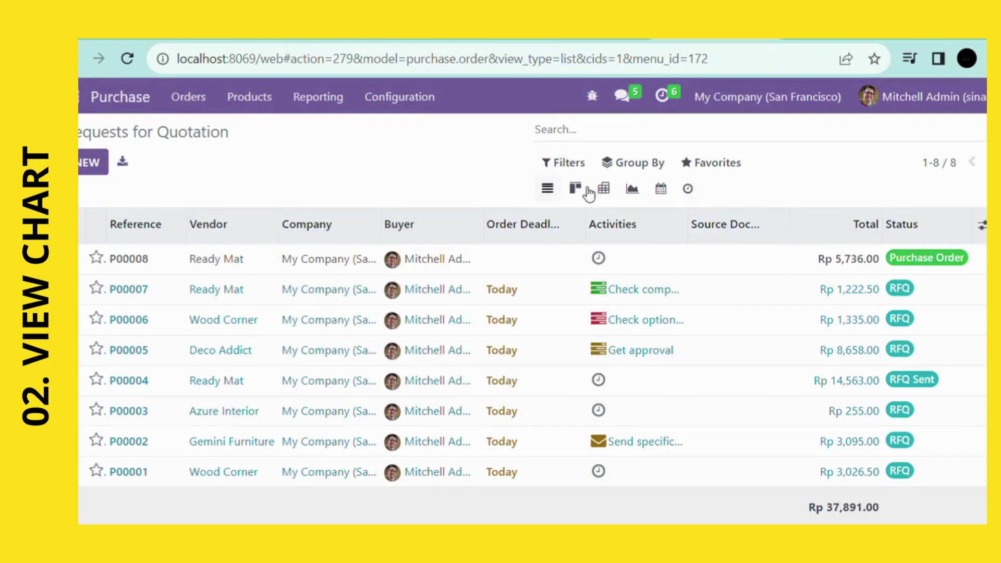
{"action": "left_click", "coordinate": [549, 191]}
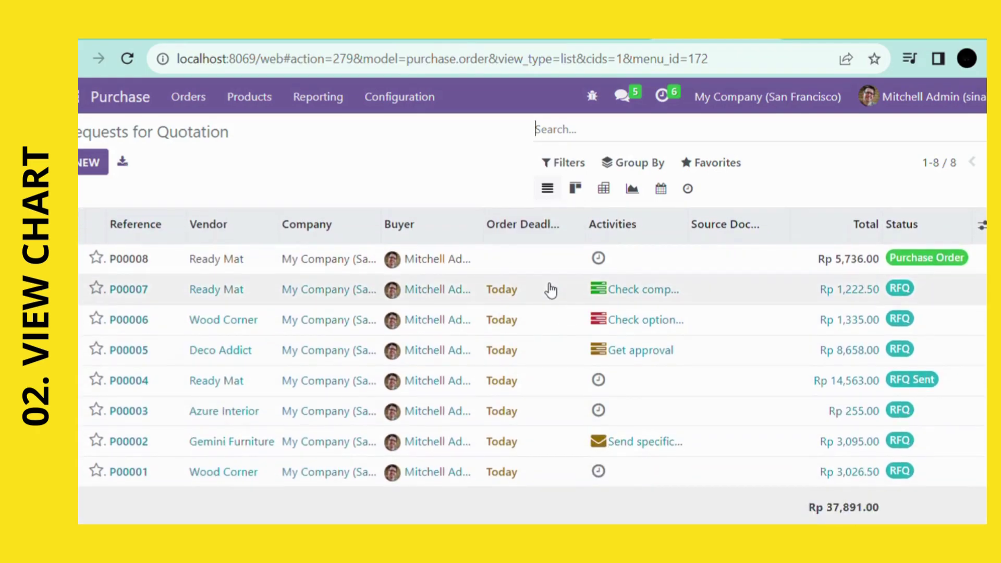
View the requests for quotation as kanban cards and as a pivot table
{"action": "left_click", "coordinate": [576, 189]}
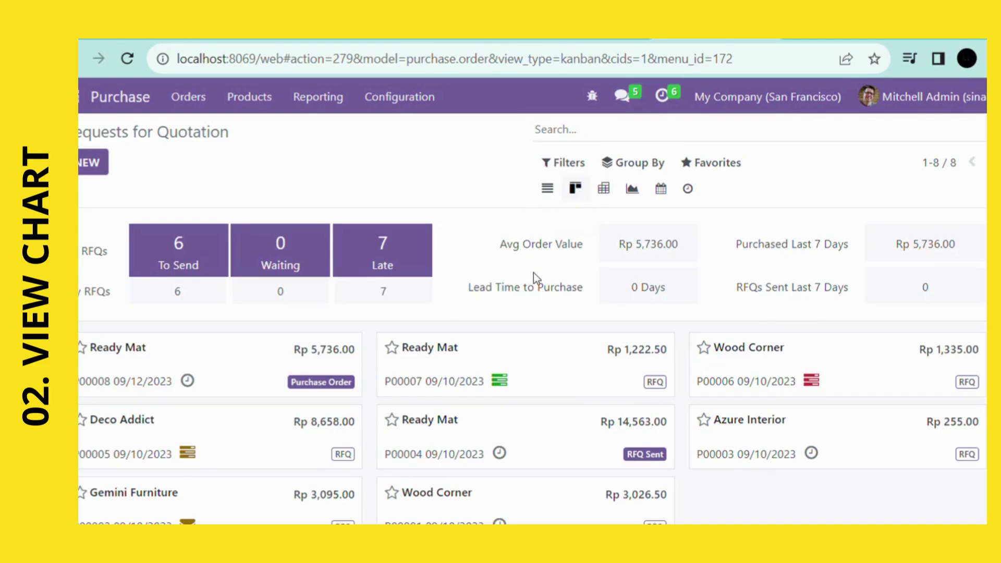
{"action": "scroll", "coordinate": [370, 373], "scroll_direction": "down", "scroll_amount": 2}
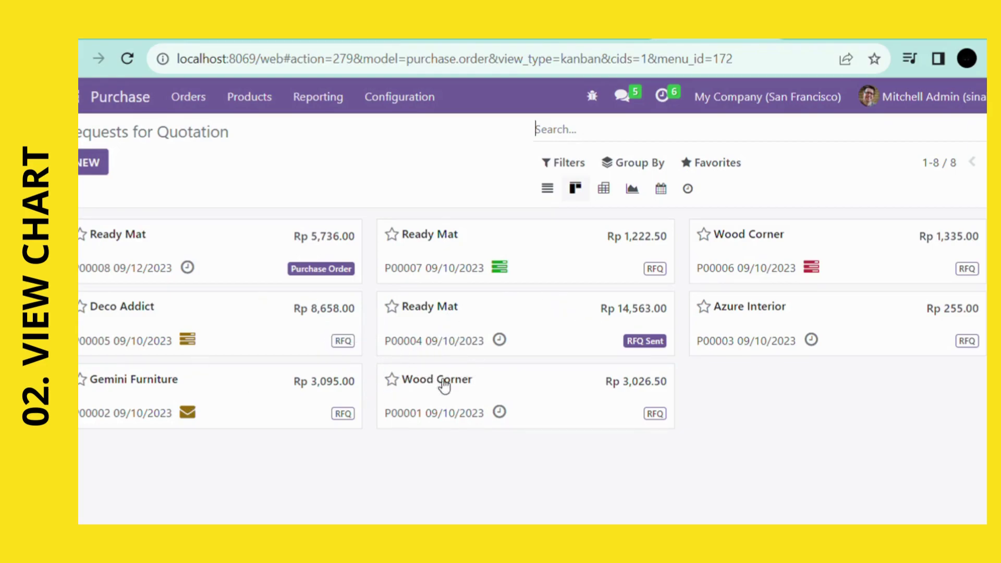
{"action": "scroll", "coordinate": [508, 377], "scroll_direction": "up", "scroll_amount": 2}
{"action": "scroll", "coordinate": [516, 368], "scroll_direction": "down", "scroll_amount": 1}
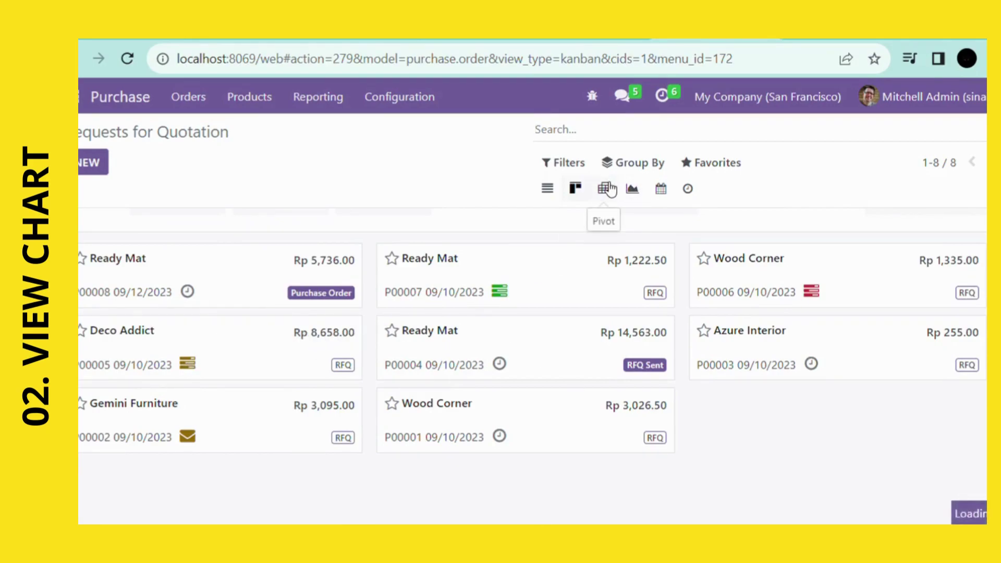
{"action": "left_click", "coordinate": [606, 188]}
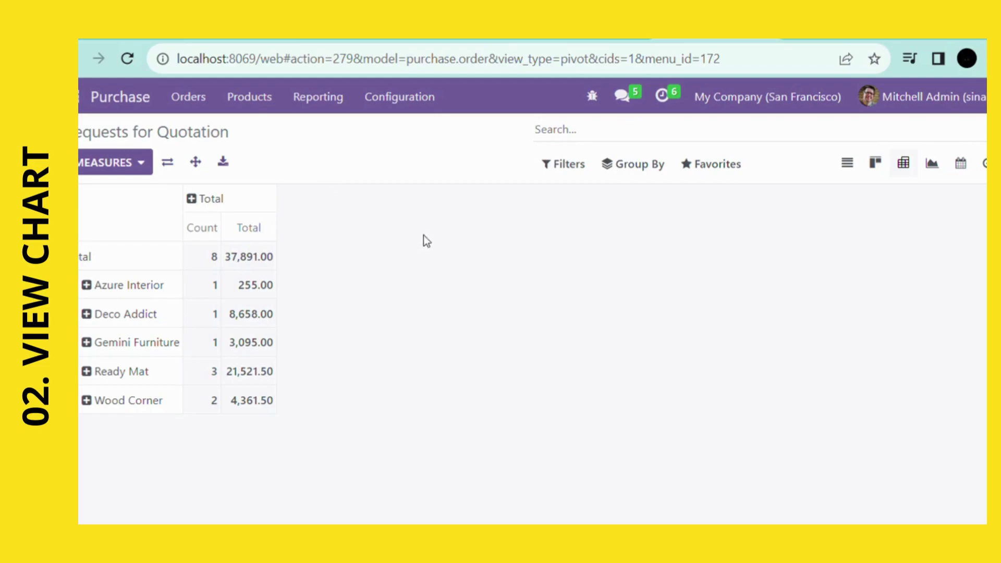
View the requests for quotation as pie, bar and line charts by vendor, and switch to the calendar view
{"action": "left_click", "coordinate": [932, 165]}
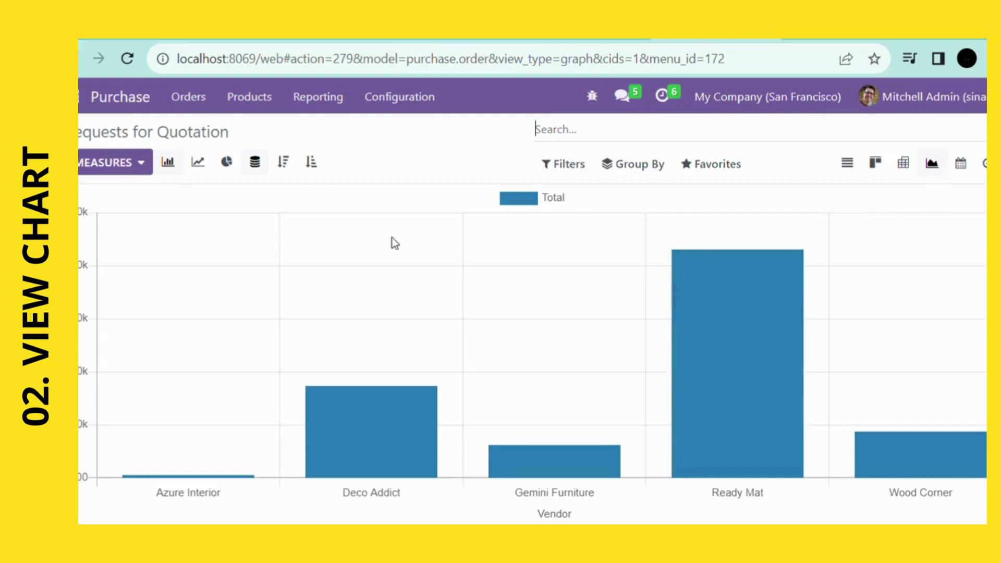
{"action": "left_click", "coordinate": [226, 162]}
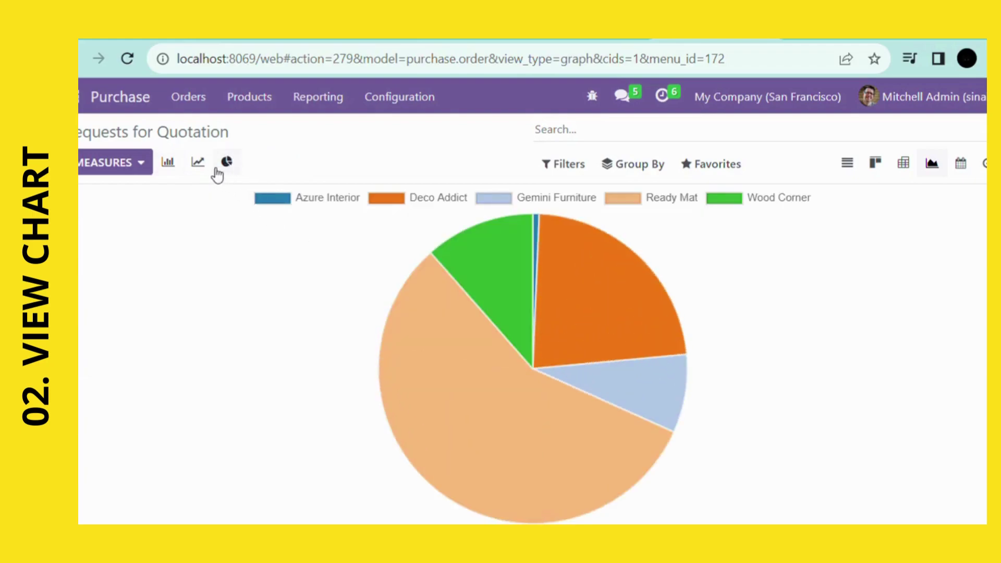
{"action": "left_click", "coordinate": [181, 164]}
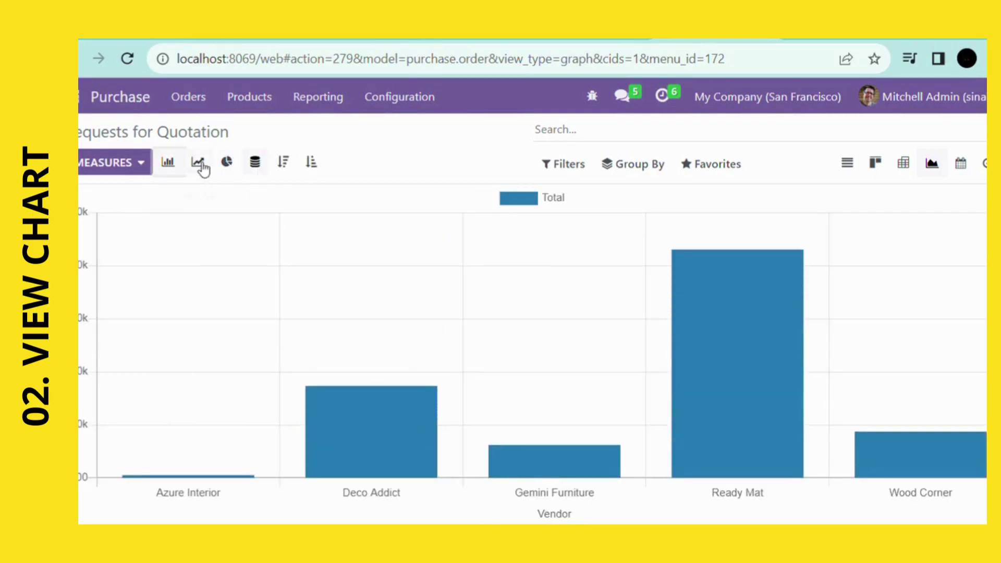
{"action": "left_click", "coordinate": [198, 163]}
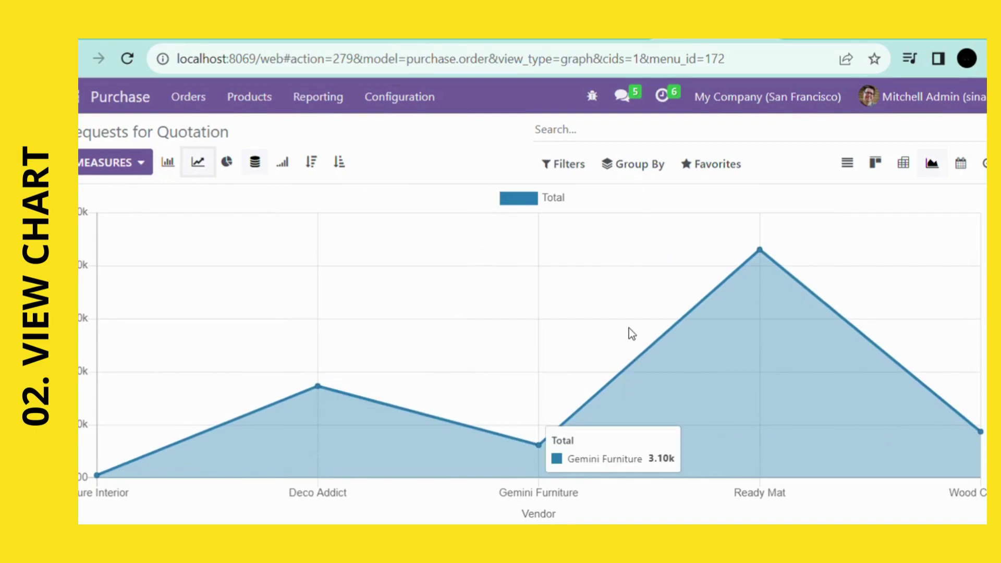
{"action": "left_click", "coordinate": [960, 173]}
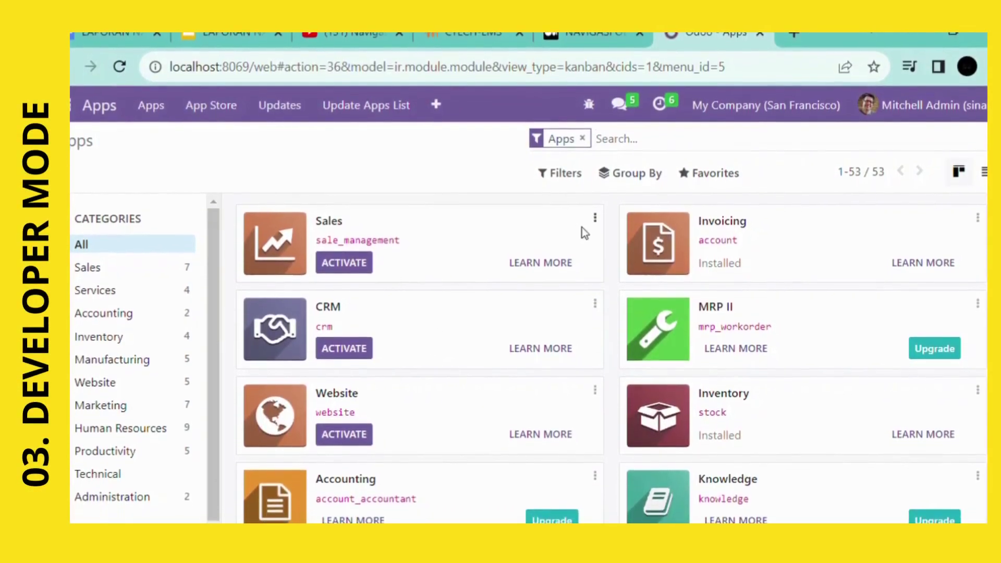
{"action": "scroll", "coordinate": [693, 281], "scroll_direction": "down", "scroll_amount": 3}
{"action": "scroll", "coordinate": [599, 236], "scroll_direction": "up", "scroll_amount": 3}
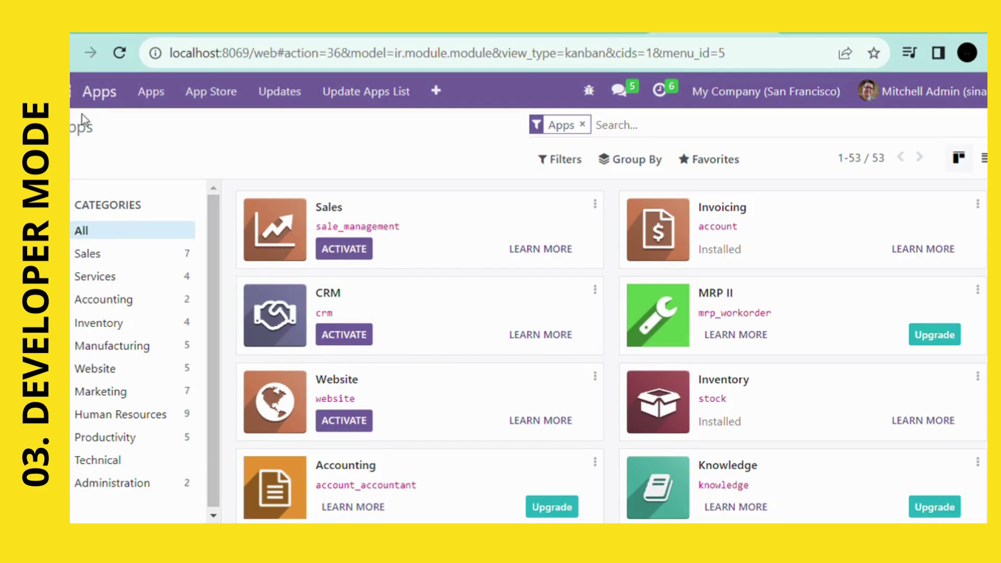
Activate the developer mode with assets from the Developer Tools section of the general settings
{"action": "left_click", "coordinate": [75, 93]}
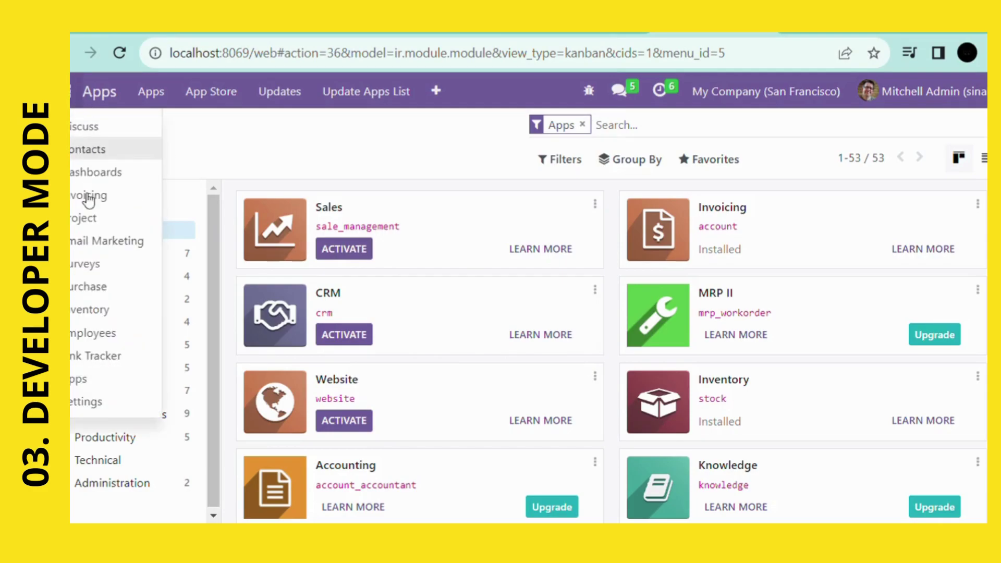
{"action": "left_click", "coordinate": [98, 404]}
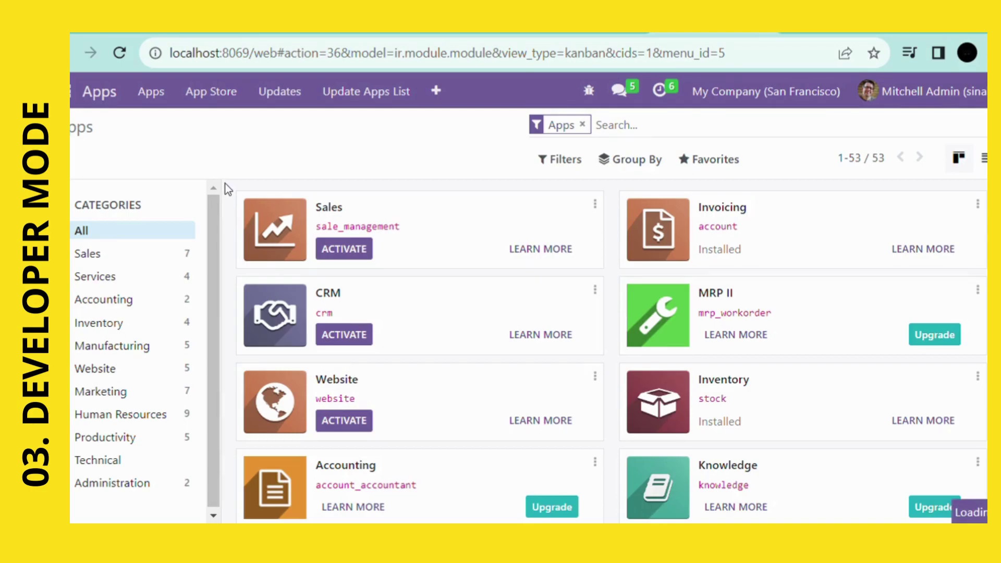
{"action": "scroll", "coordinate": [226, 183], "scroll_direction": "down", "scroll_amount": 2}
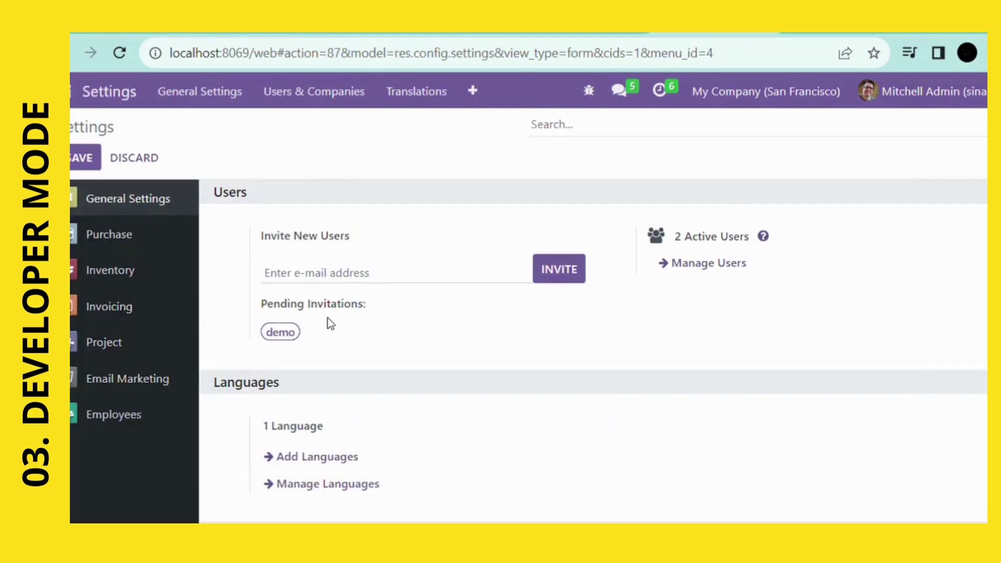
{"action": "scroll", "coordinate": [334, 321], "scroll_direction": "down", "scroll_amount": 10}
{"action": "scroll", "coordinate": [343, 317], "scroll_direction": "down", "scroll_amount": 10}
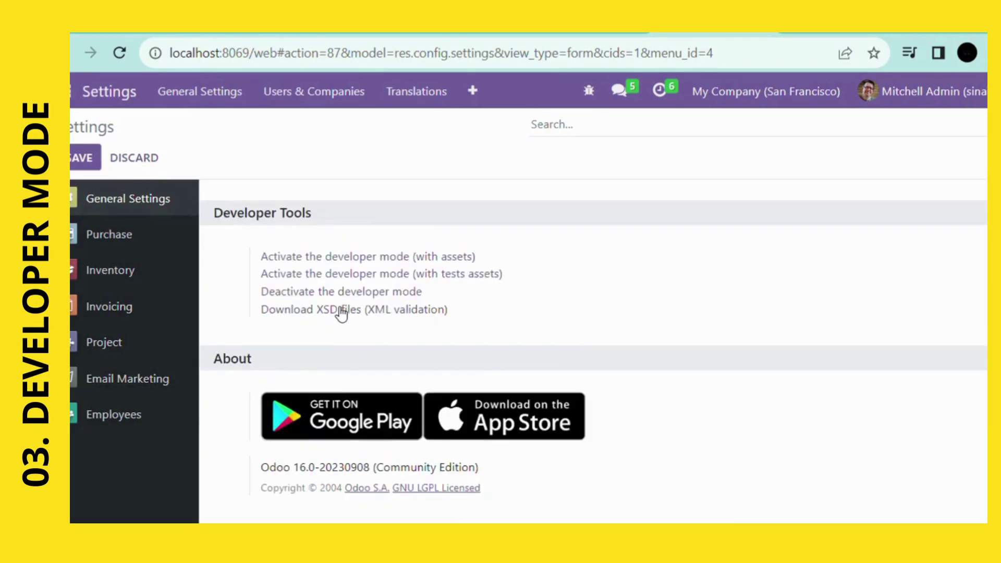
{"action": "scroll", "coordinate": [340, 313], "scroll_direction": "up", "scroll_amount": 2}
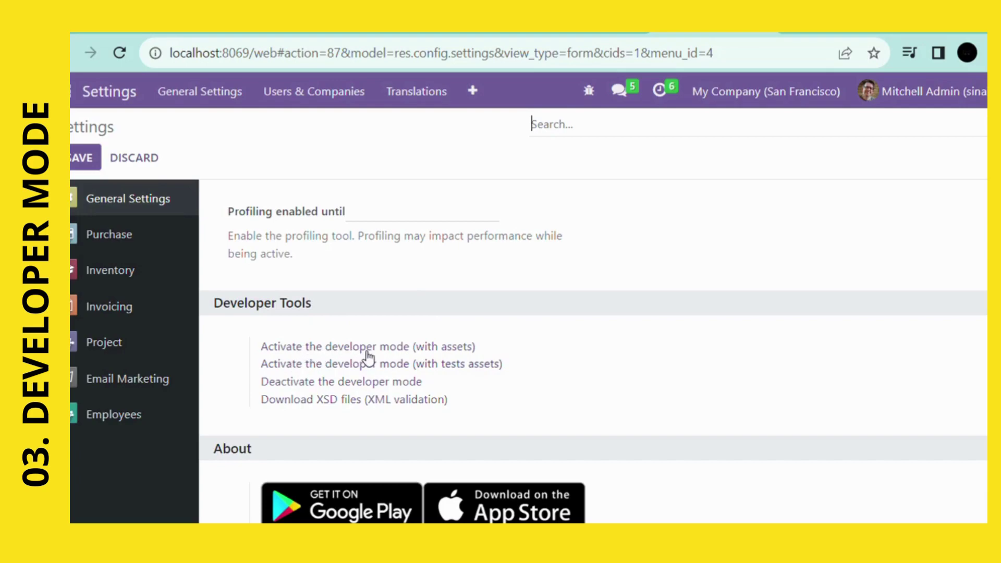
{"action": "left_click", "coordinate": [391, 349]}
{"action": "scroll", "coordinate": [445, 209], "scroll_direction": "up", "scroll_amount": 20}
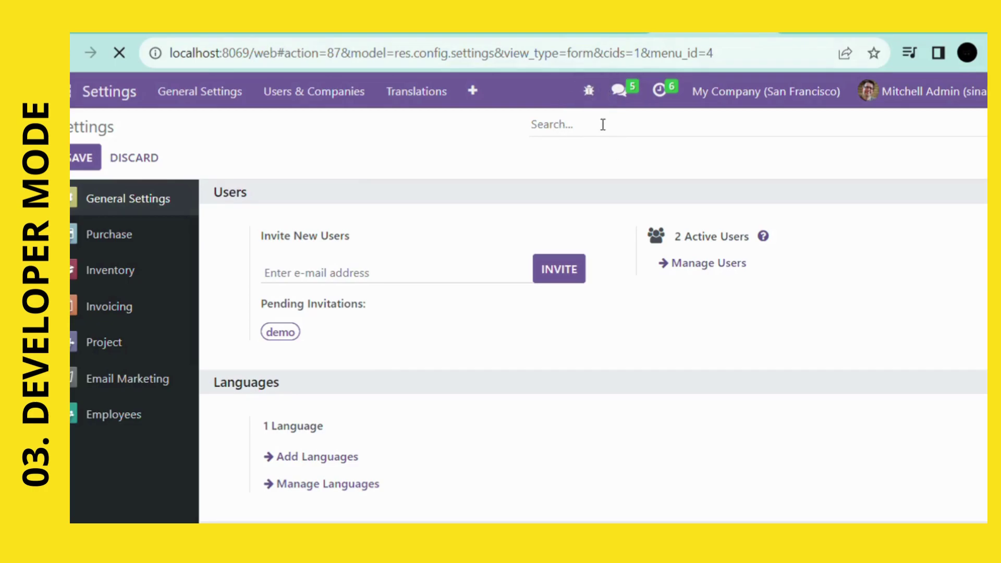
{"action": "scroll", "coordinate": [489, 230], "scroll_direction": "down", "scroll_amount": 10}
{"action": "scroll", "coordinate": [489, 229], "scroll_direction": "up", "scroll_amount": 10}
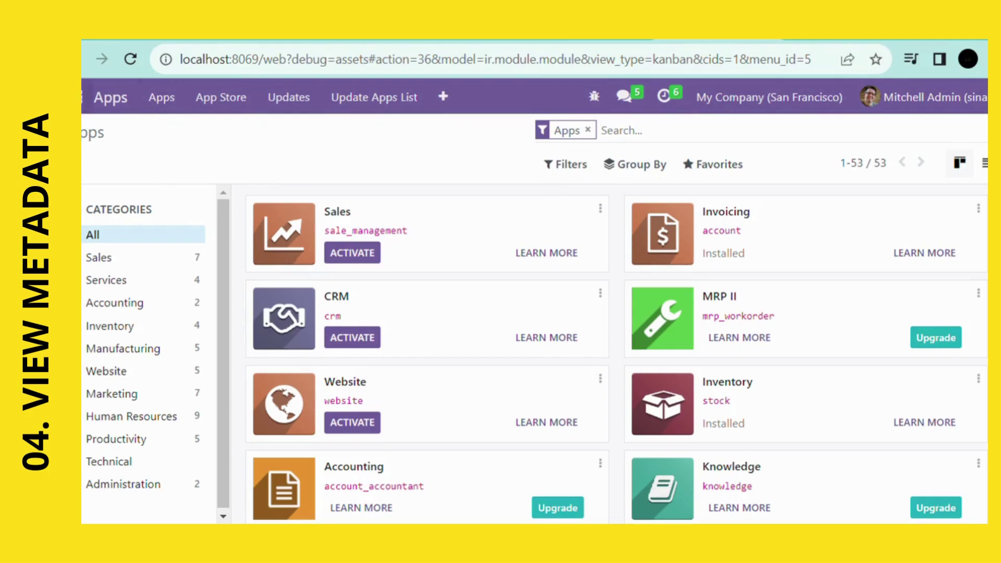
Open receipt WH/IN/00002 from the receipts to process in the Inventory app
{"action": "left_click", "coordinate": [84, 98]}
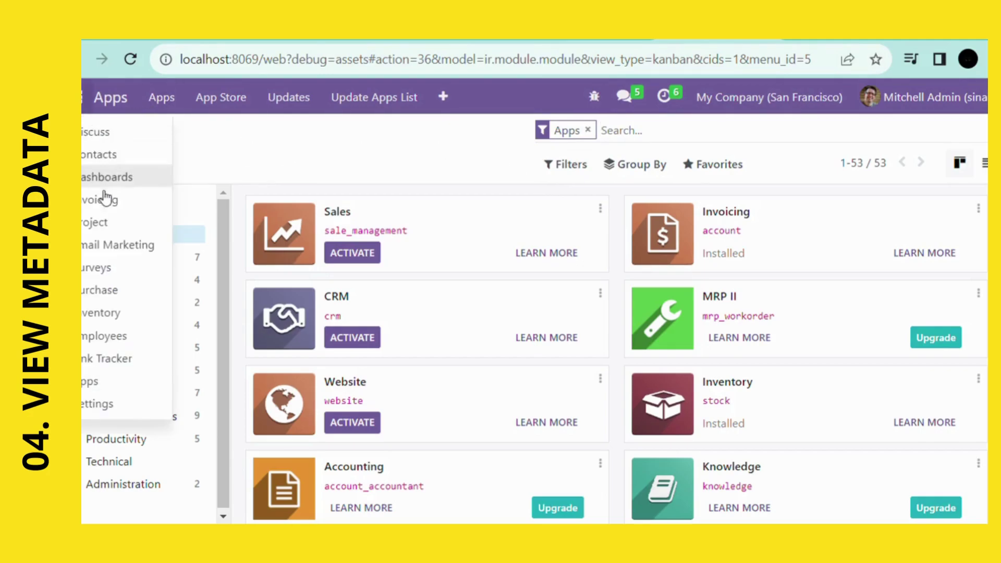
{"action": "left_click", "coordinate": [121, 314]}
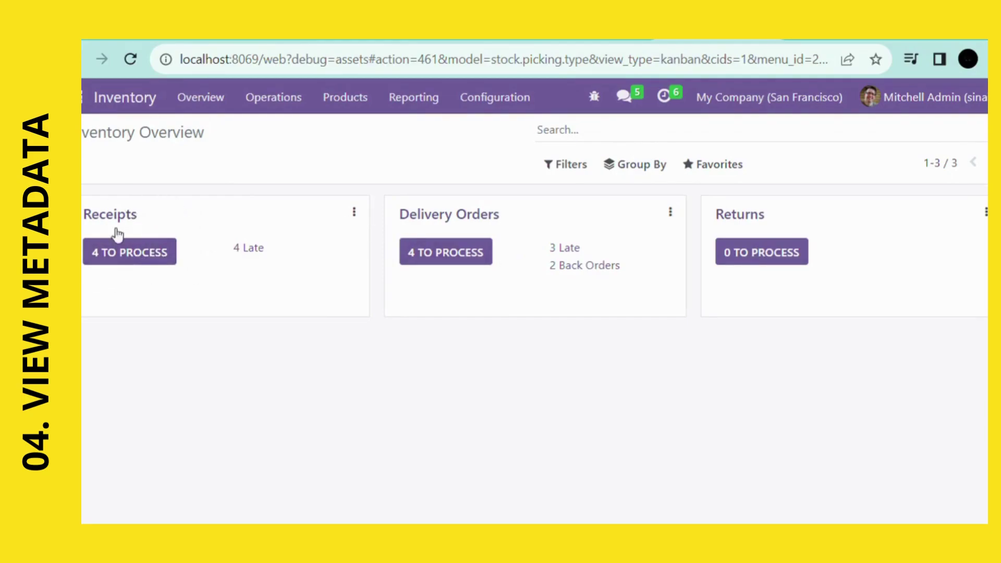
{"action": "left_click", "coordinate": [136, 255]}
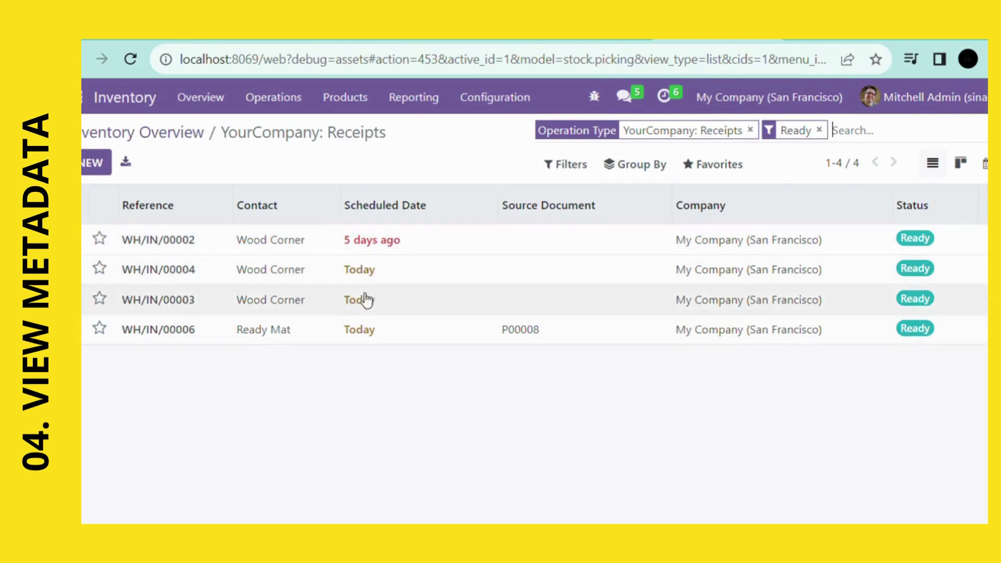
{"action": "left_click", "coordinate": [376, 248]}
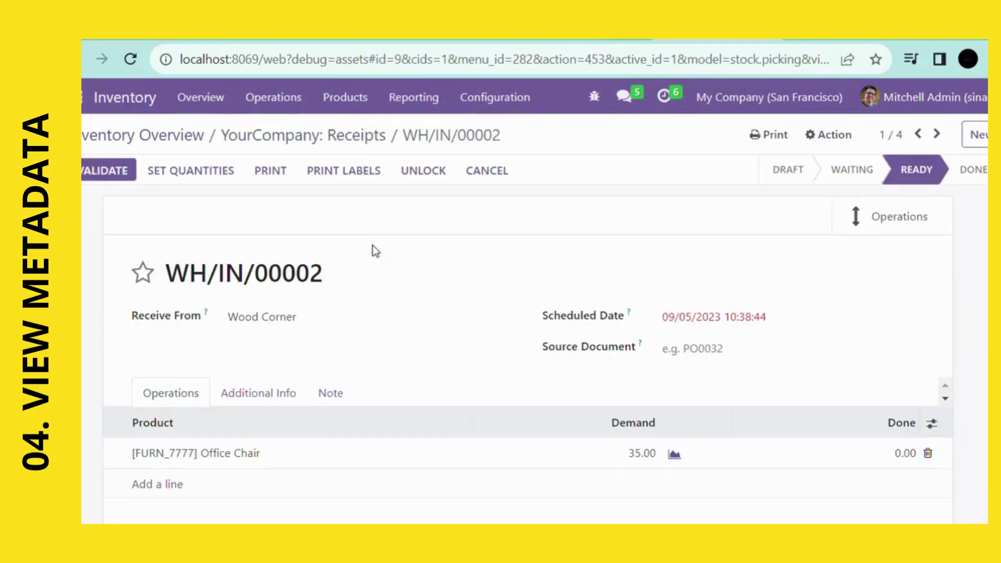
{"action": "scroll", "coordinate": [360, 288], "scroll_direction": "down", "scroll_amount": 2}
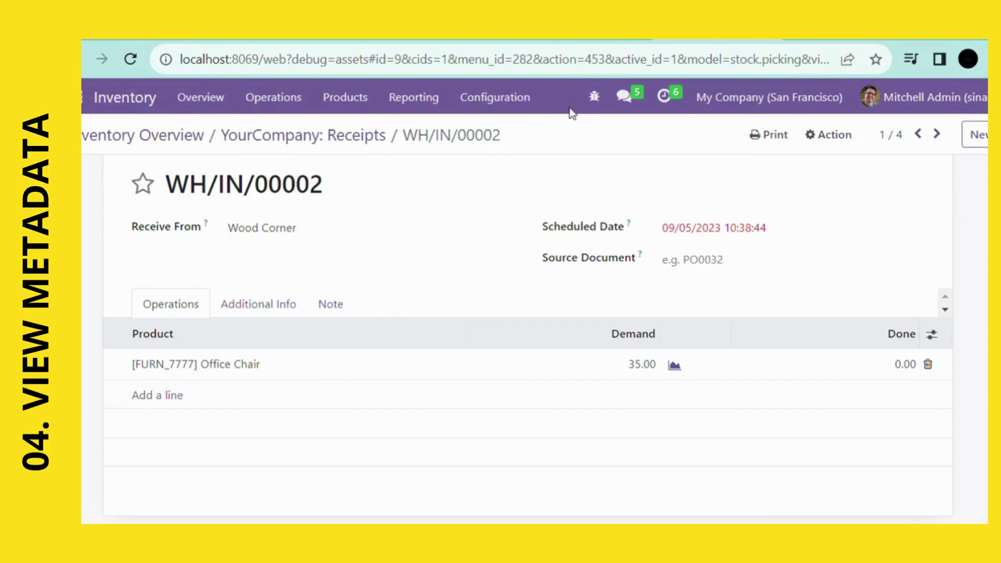
View the metadata of receipt WH/IN/00002 through the developer tools and close the dialog
{"action": "left_click", "coordinate": [603, 96]}
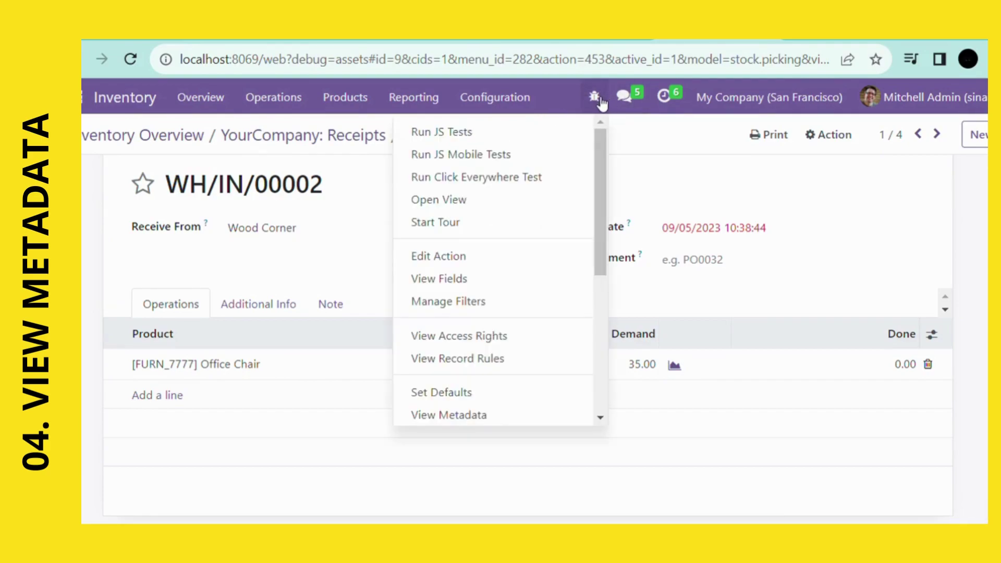
{"action": "scroll", "coordinate": [512, 231], "scroll_direction": "down", "scroll_amount": 5}
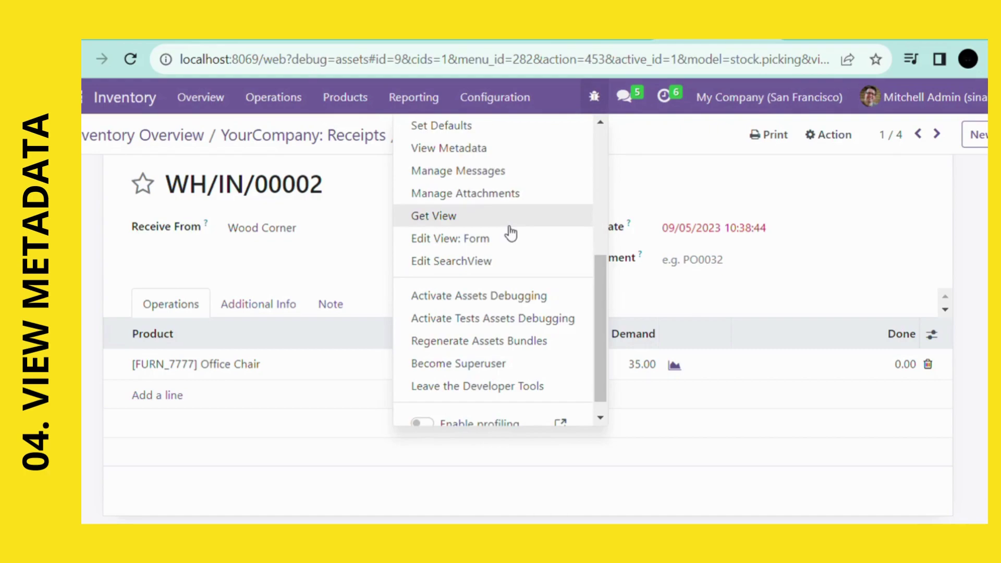
{"action": "scroll", "coordinate": [509, 205], "scroll_direction": "up", "scroll_amount": 2}
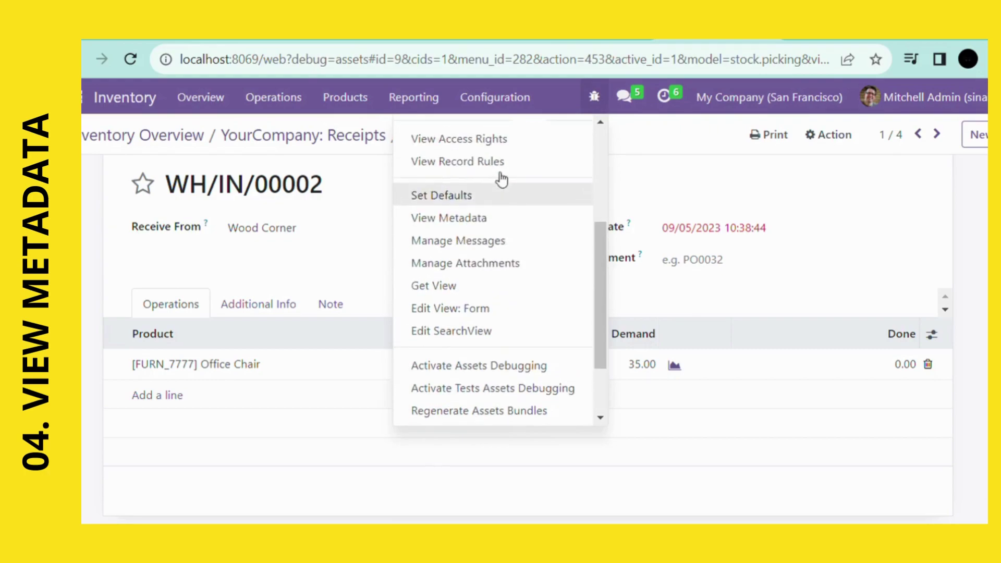
{"action": "left_click", "coordinate": [488, 226]}
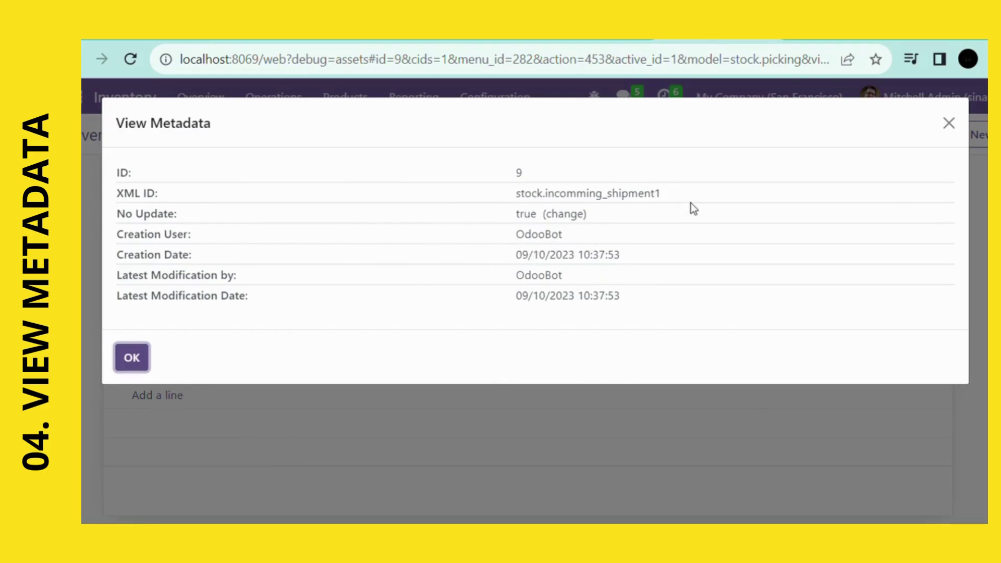
{"action": "left_click", "coordinate": [137, 363]}
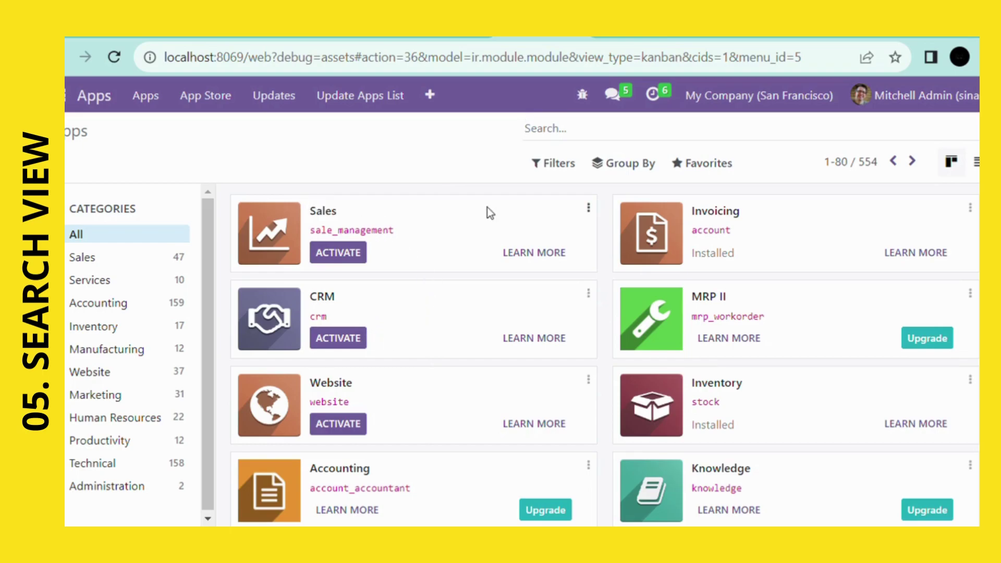
Open the Purchase app's list of requests for quotation
{"action": "left_click", "coordinate": [74, 99]}
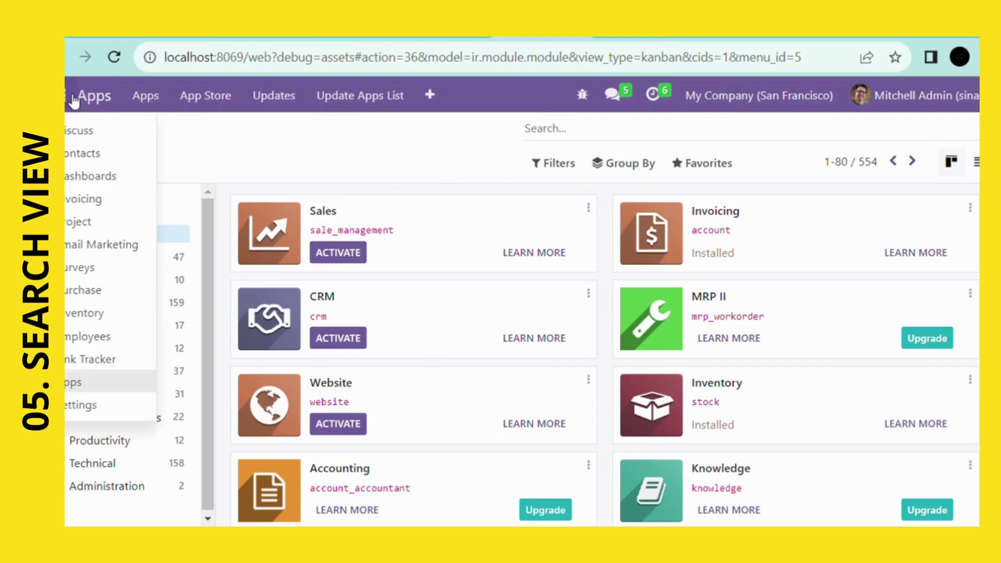
{"action": "left_click", "coordinate": [130, 299]}
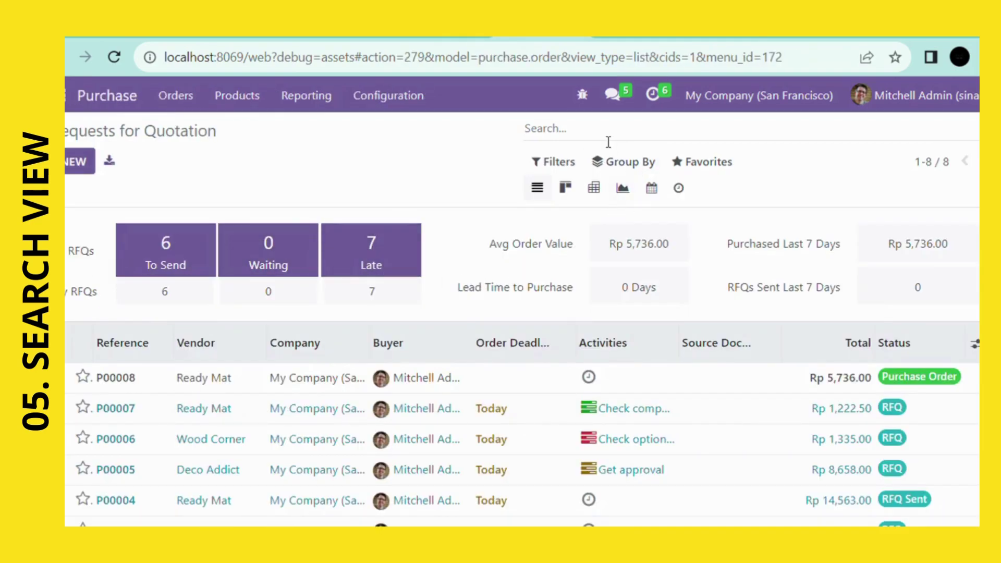
Enter "s" as a search term for the requests for quotation
{"action": "type", "text": "s"}
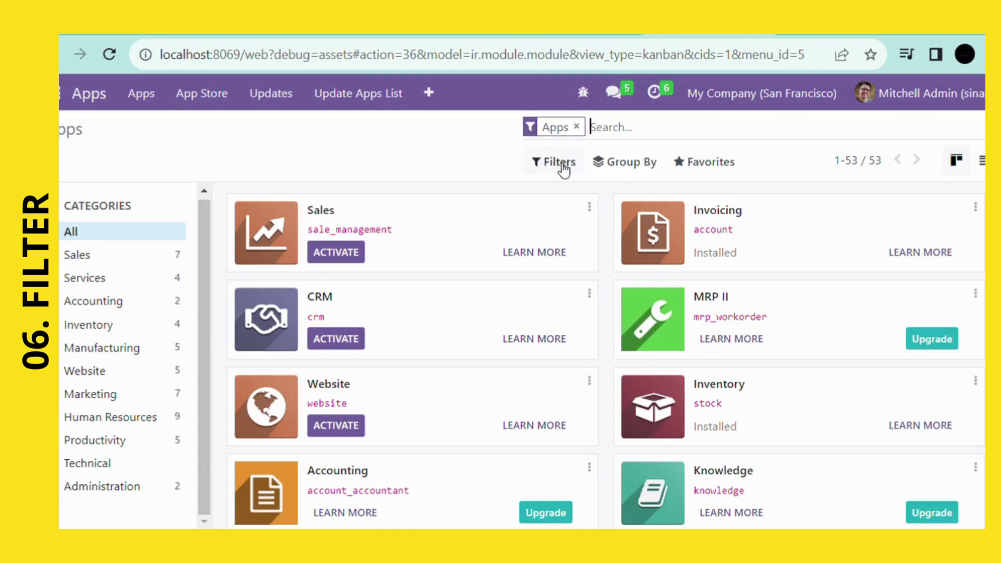
Open the Purchase app's requests for quotation and filter them by order date to September 2023
{"action": "left_click", "coordinate": [61, 93]}
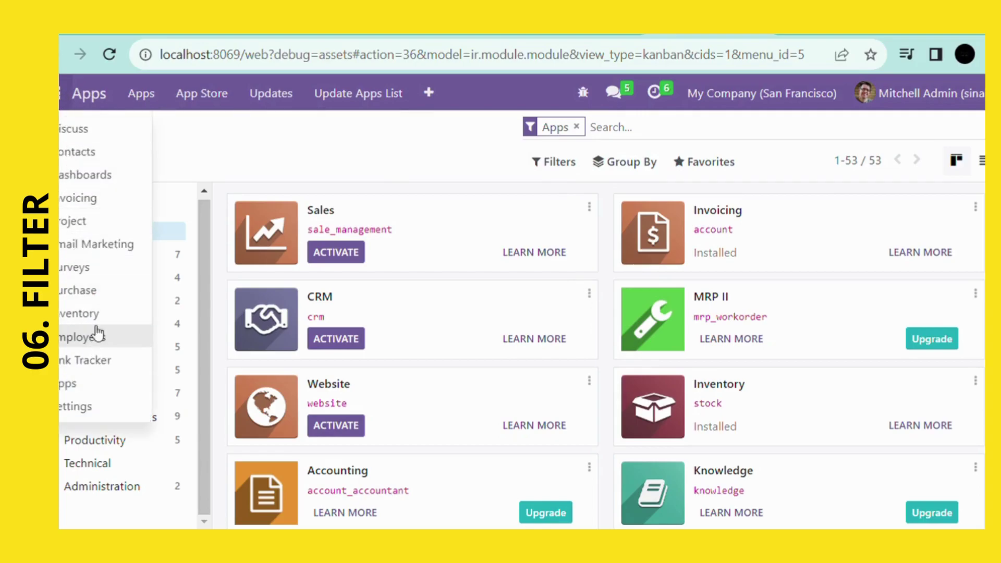
{"action": "left_click", "coordinate": [99, 292]}
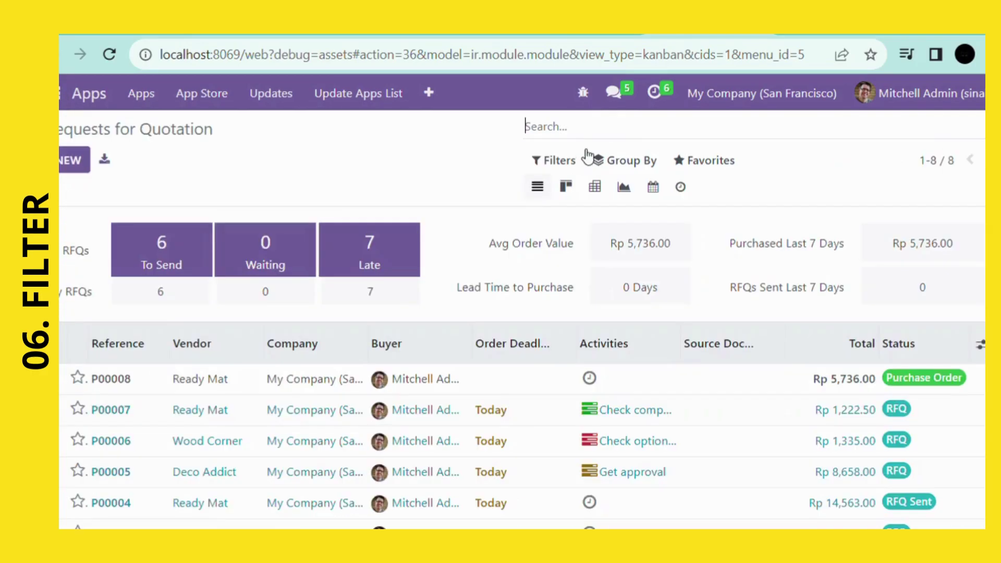
{"action": "left_click", "coordinate": [568, 162]}
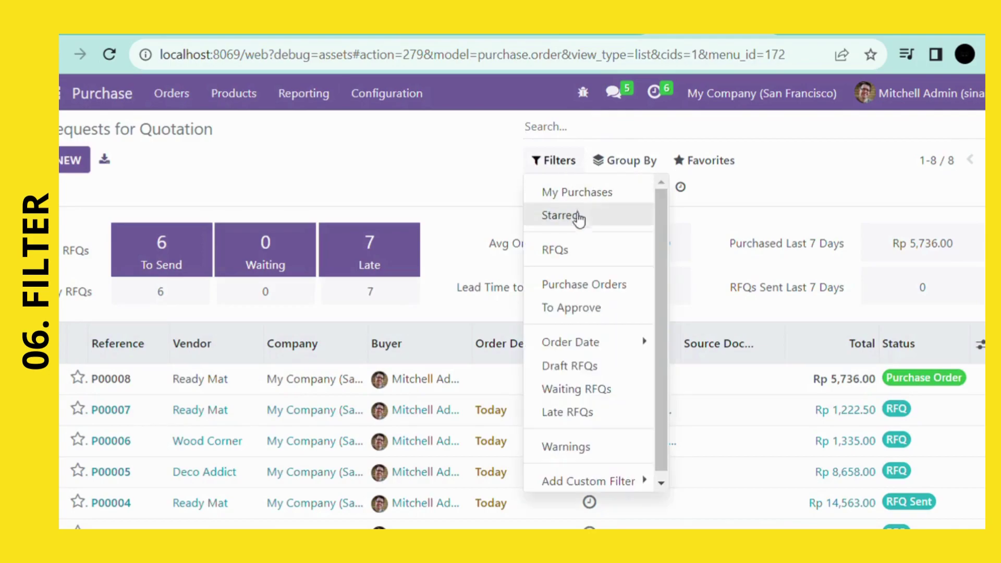
{"action": "left_click", "coordinate": [588, 345]}
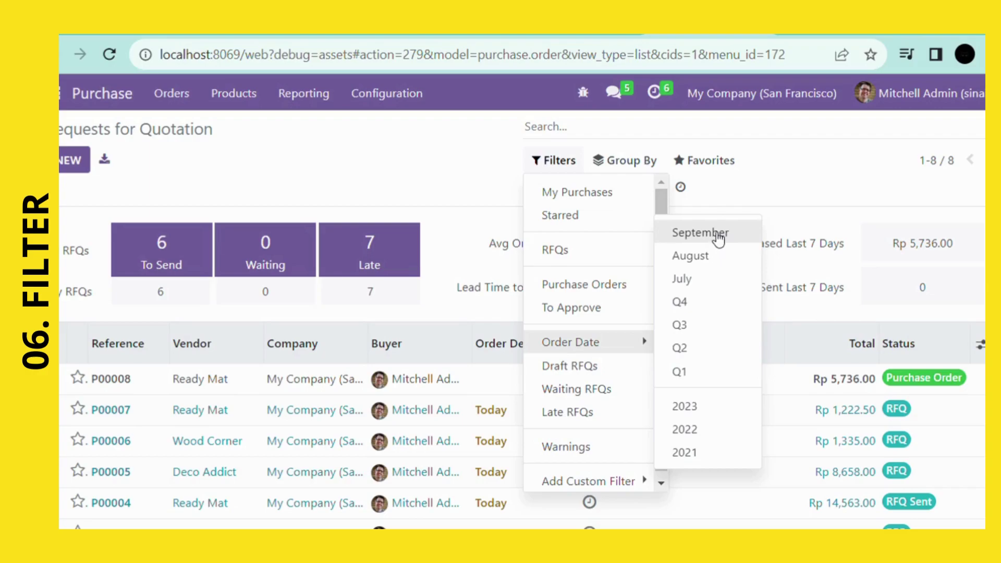
{"action": "left_click", "coordinate": [718, 239]}
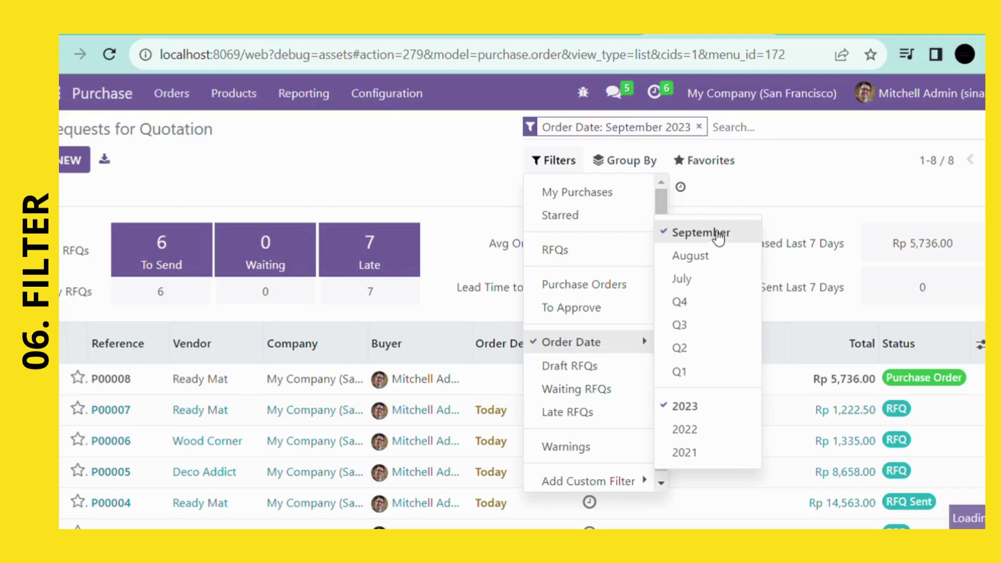
{"action": "left_click", "coordinate": [723, 183]}
{"action": "scroll", "coordinate": [409, 472], "scroll_direction": "down", "scroll_amount": 3}
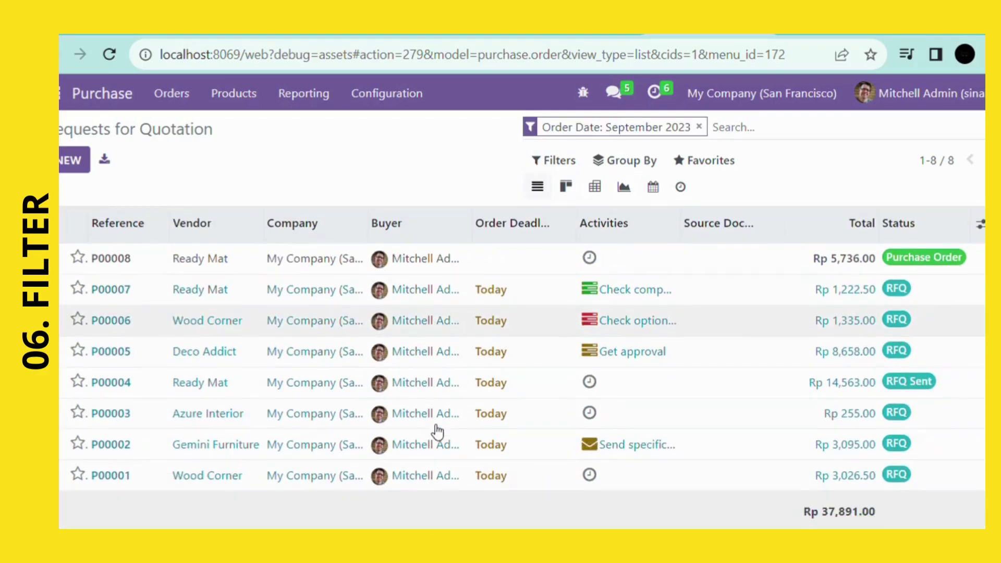
{"action": "scroll", "coordinate": [551, 325], "scroll_direction": "up", "scroll_amount": 2}
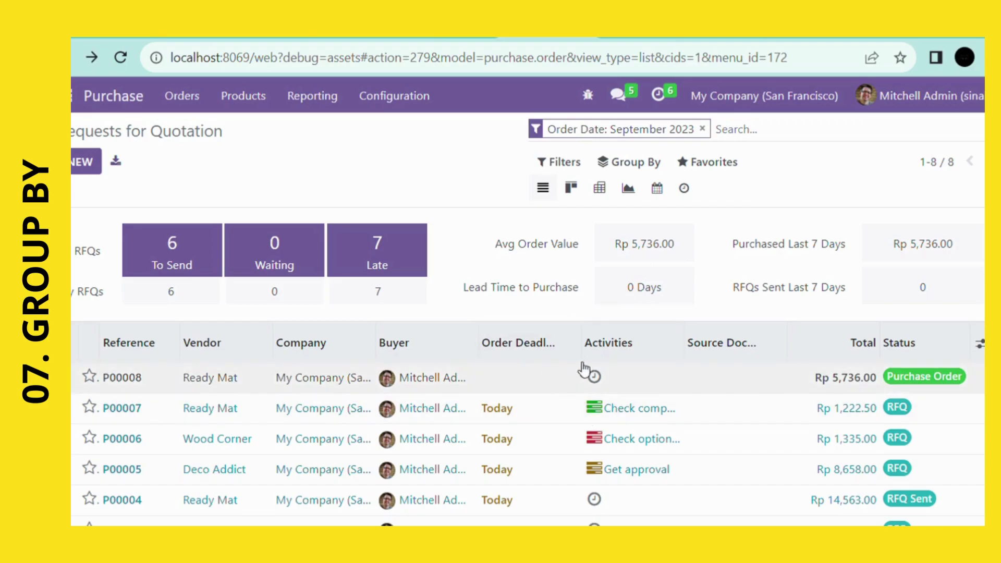
Group the filtered requests for quotation by vendor
{"action": "mouse_move", "coordinate": [586, 366]}
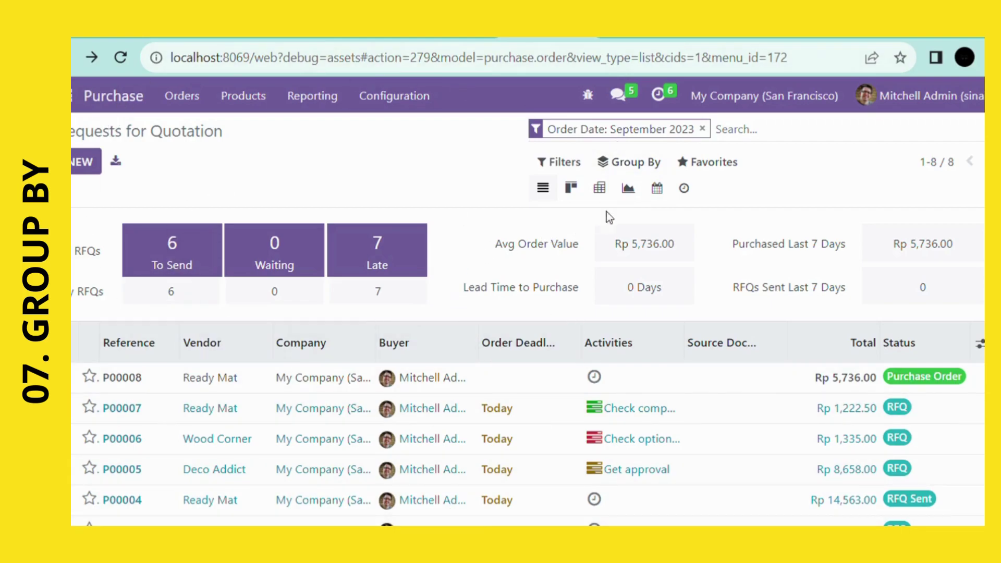
{"action": "left_click", "coordinate": [645, 171]}
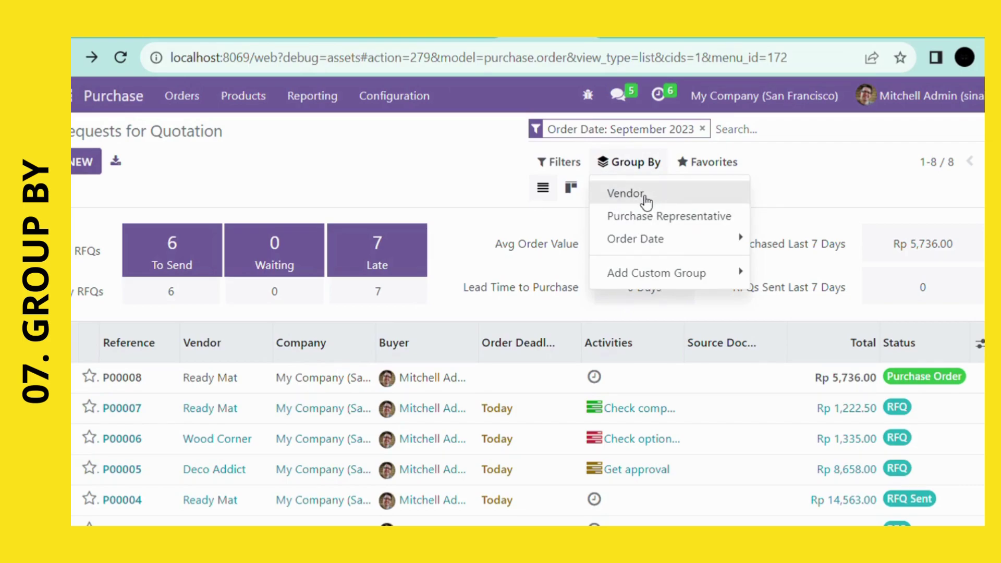
{"action": "left_click", "coordinate": [645, 199]}
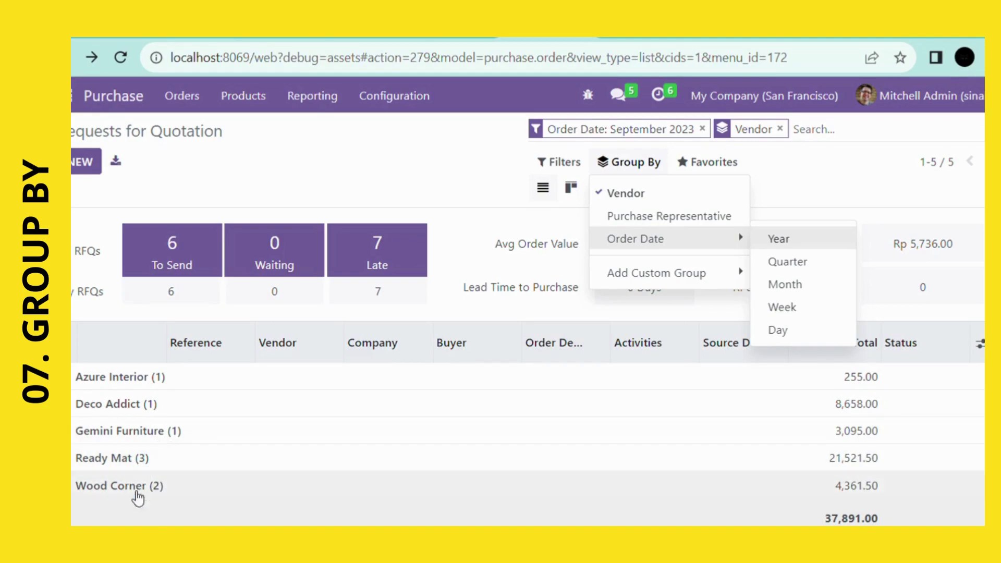
{"action": "left_click", "coordinate": [707, 162]}
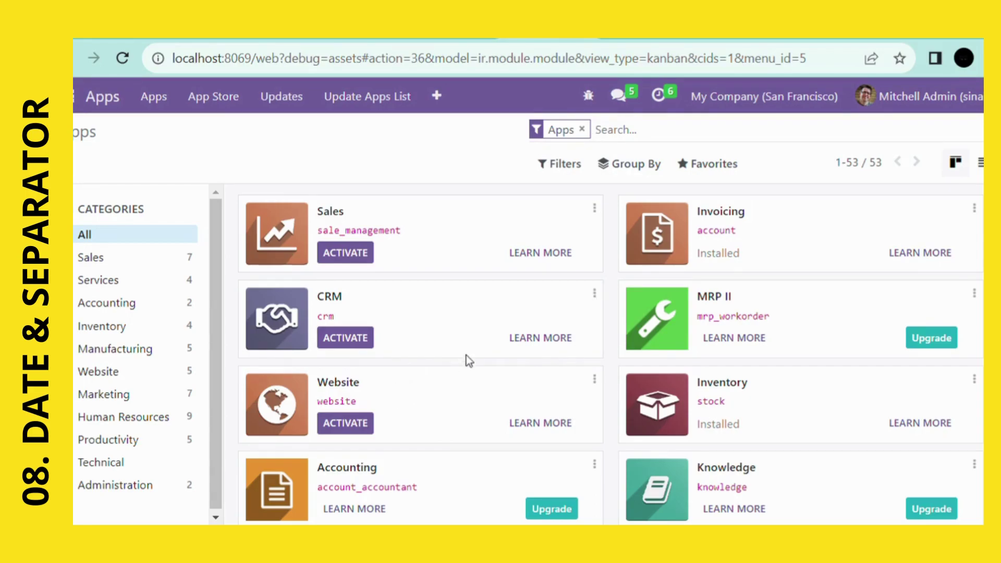
Open the list of languages from the translation options in Settings
{"action": "left_click", "coordinate": [76, 96]}
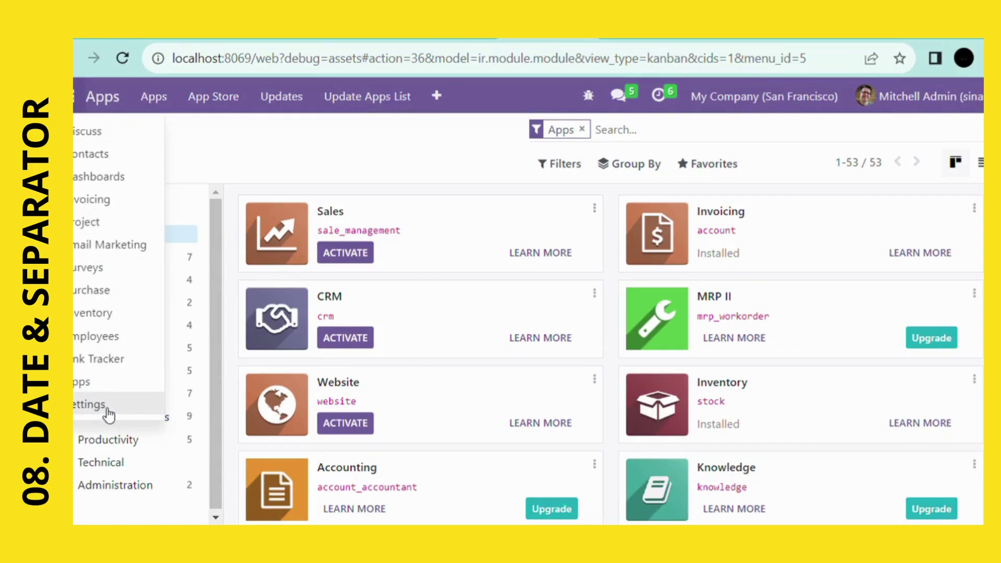
{"action": "left_click", "coordinate": [108, 406]}
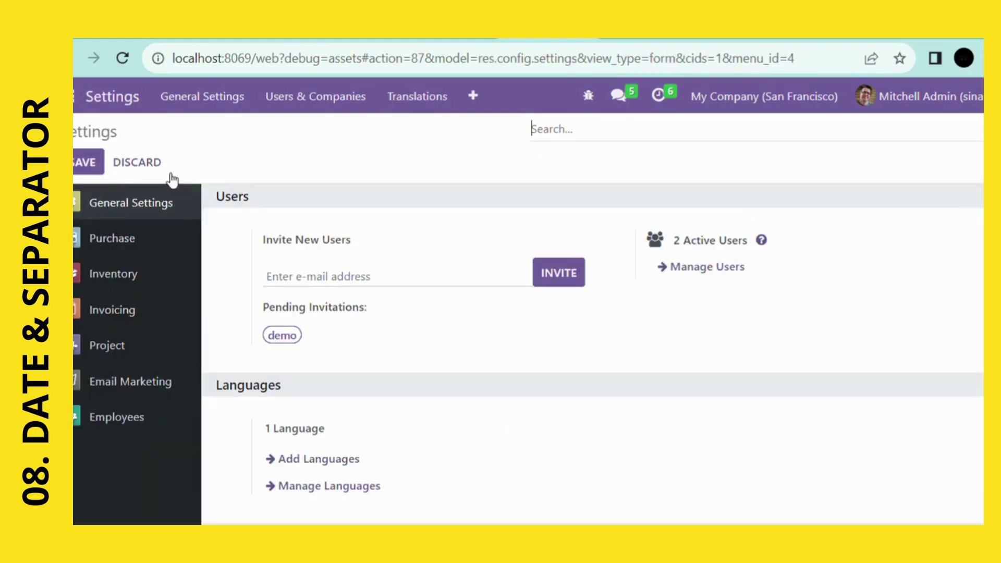
{"action": "left_click", "coordinate": [437, 107]}
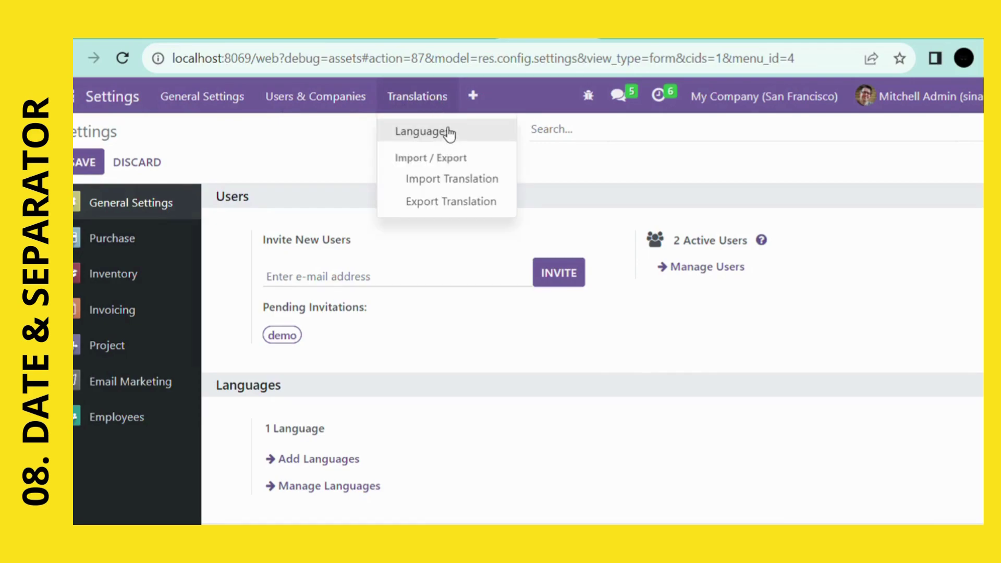
{"action": "left_click", "coordinate": [448, 132]}
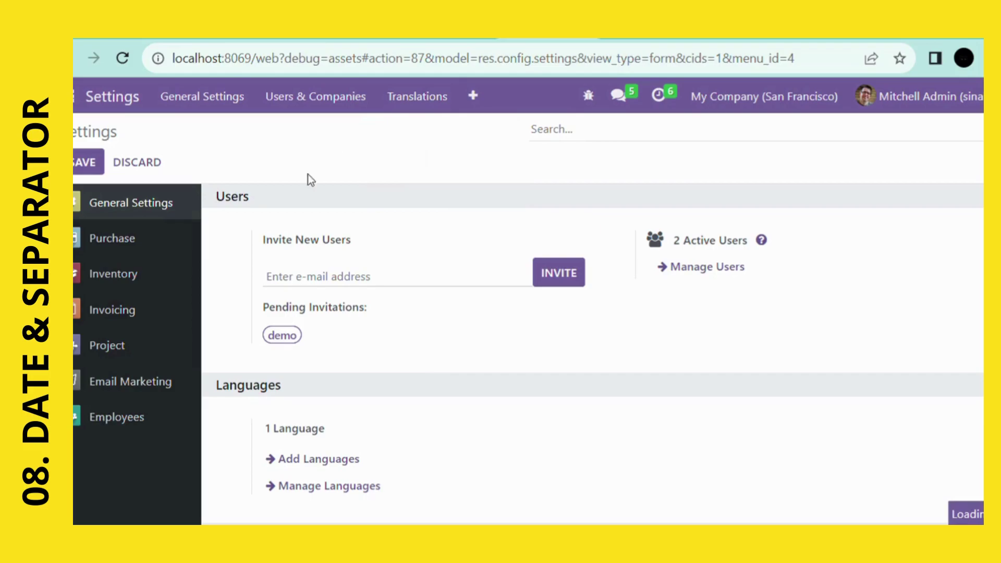
Open the Indonesian / Bahasa Indonesia language record and examine its separator, date and time formats and the format legend
{"action": "scroll", "coordinate": [339, 313], "scroll_direction": "down", "scroll_amount": 5}
{"action": "scroll", "coordinate": [341, 255], "scroll_direction": "down", "scroll_amount": 8}
{"action": "scroll", "coordinate": [343, 260], "scroll_direction": "down", "scroll_amount": 15}
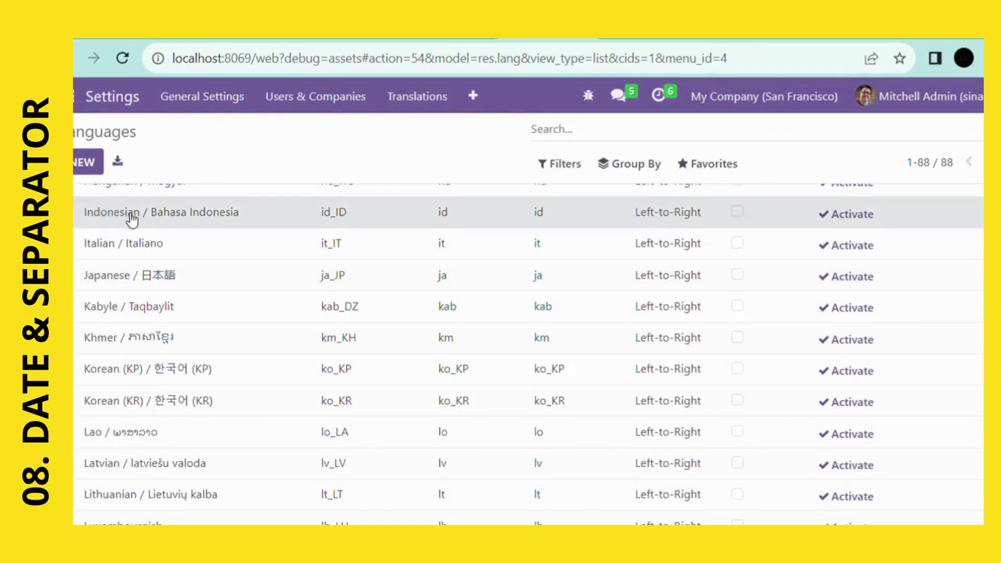
{"action": "left_click", "coordinate": [183, 223]}
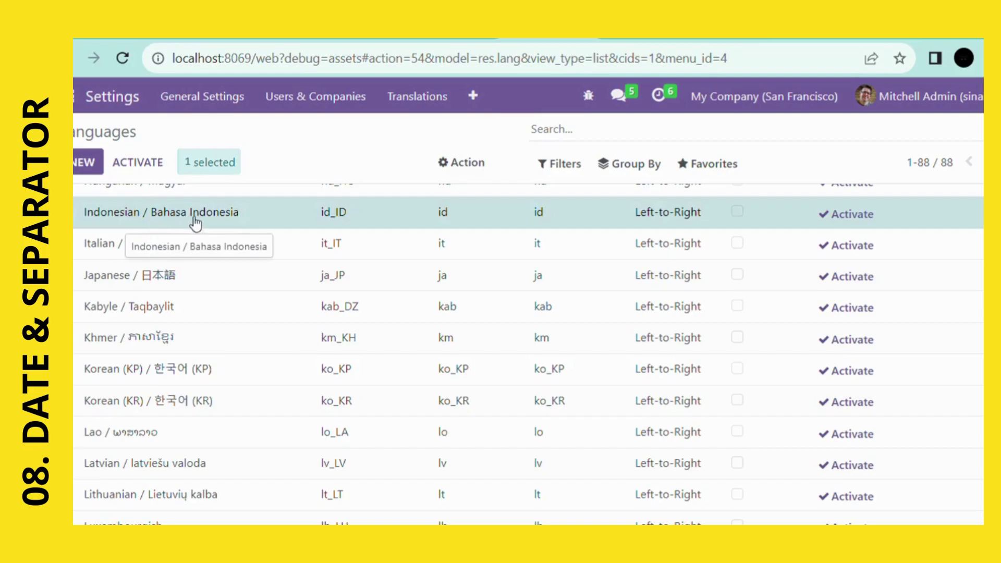
{"action": "left_click", "coordinate": [196, 222]}
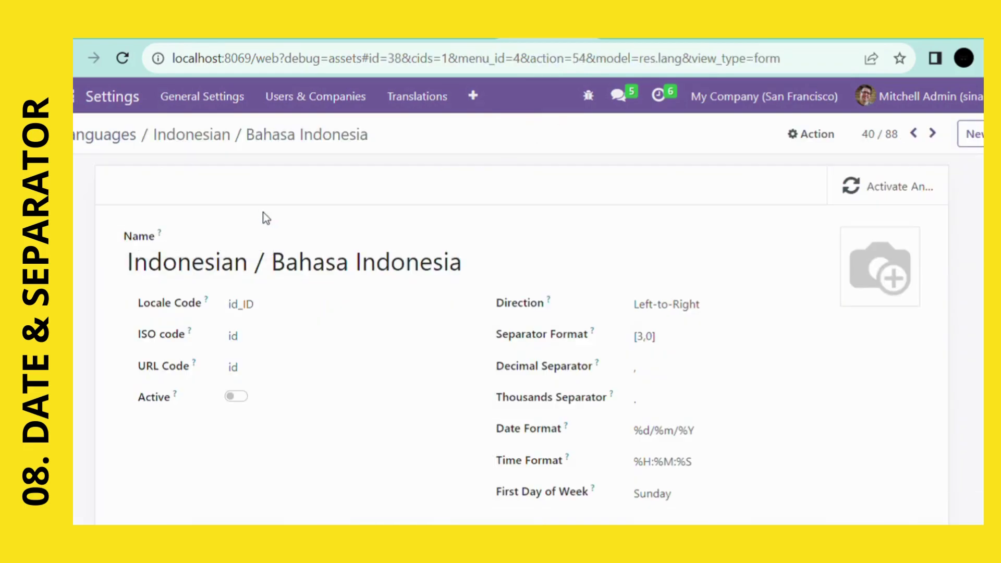
{"action": "scroll", "coordinate": [365, 302], "scroll_direction": "down", "scroll_amount": 3}
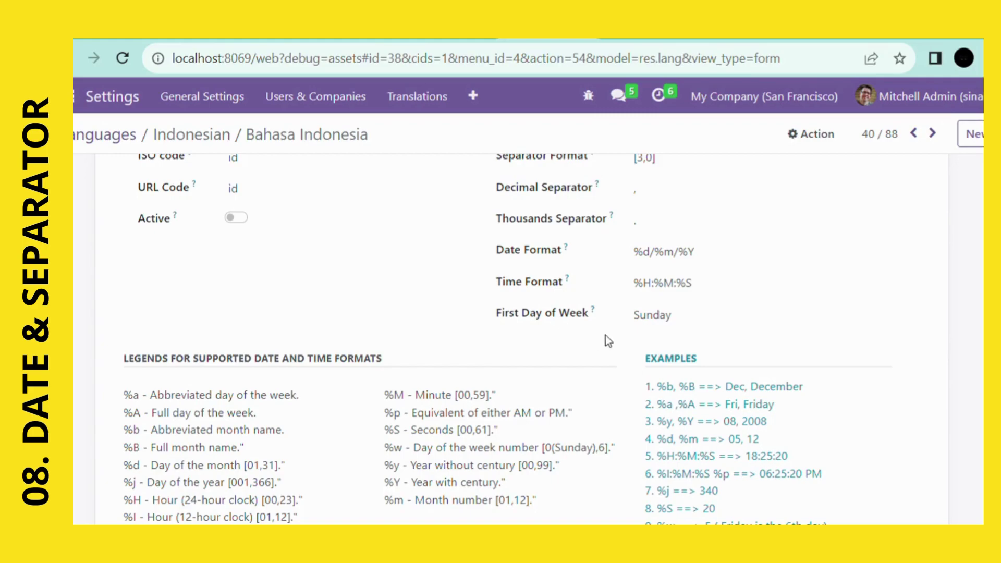
{"action": "scroll", "coordinate": [611, 336], "scroll_direction": "up", "scroll_amount": 2}
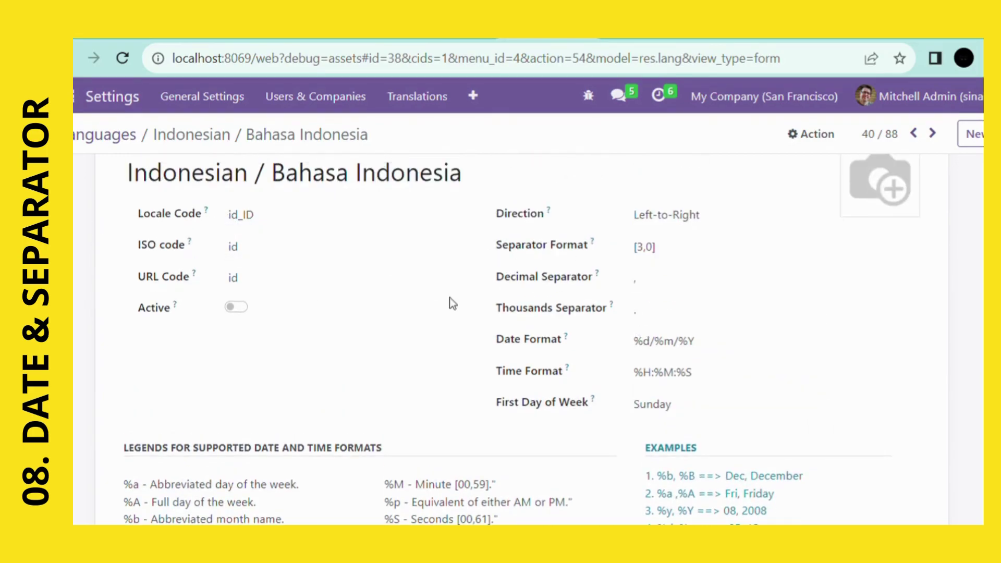
{"action": "scroll", "coordinate": [532, 358], "scroll_direction": "down", "scroll_amount": 2}
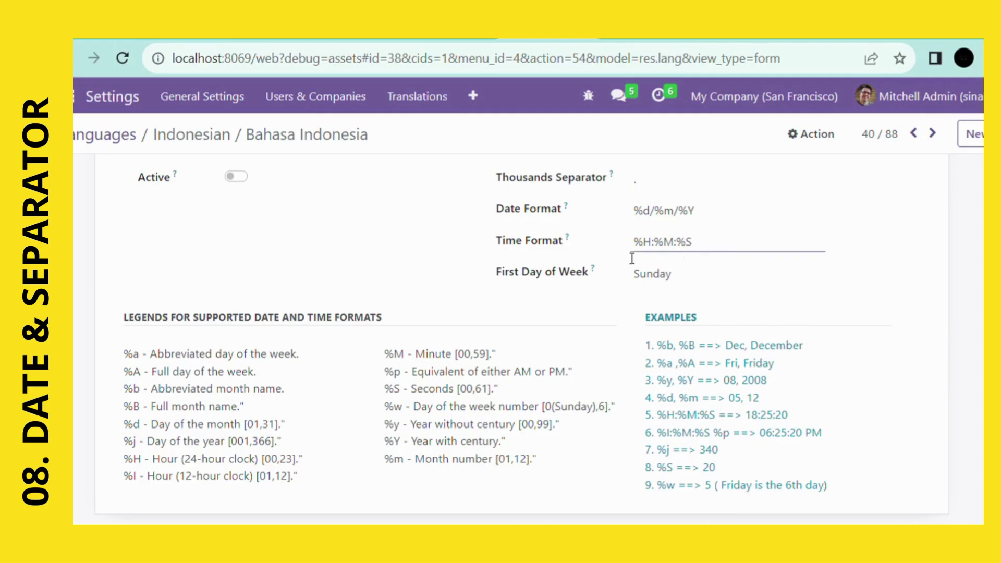
Leave the language record and open the Apps overview
{"action": "left_click", "coordinate": [70, 96]}
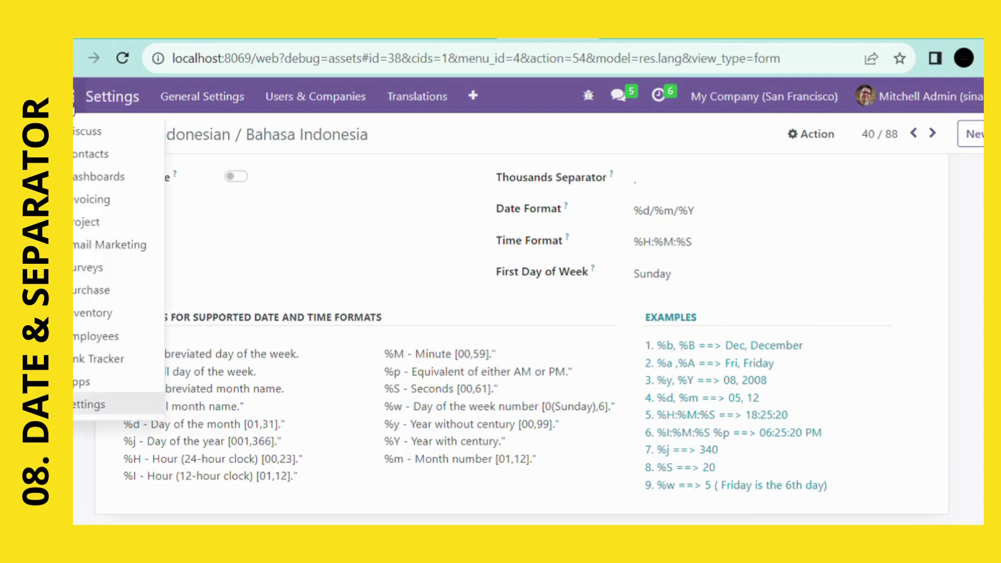
{"action": "left_click", "coordinate": [87, 384]}
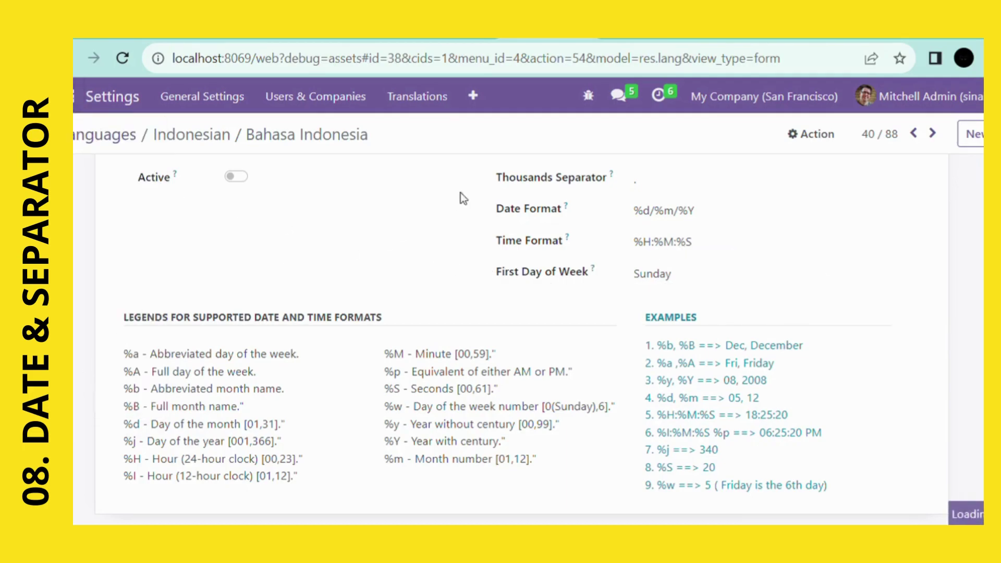